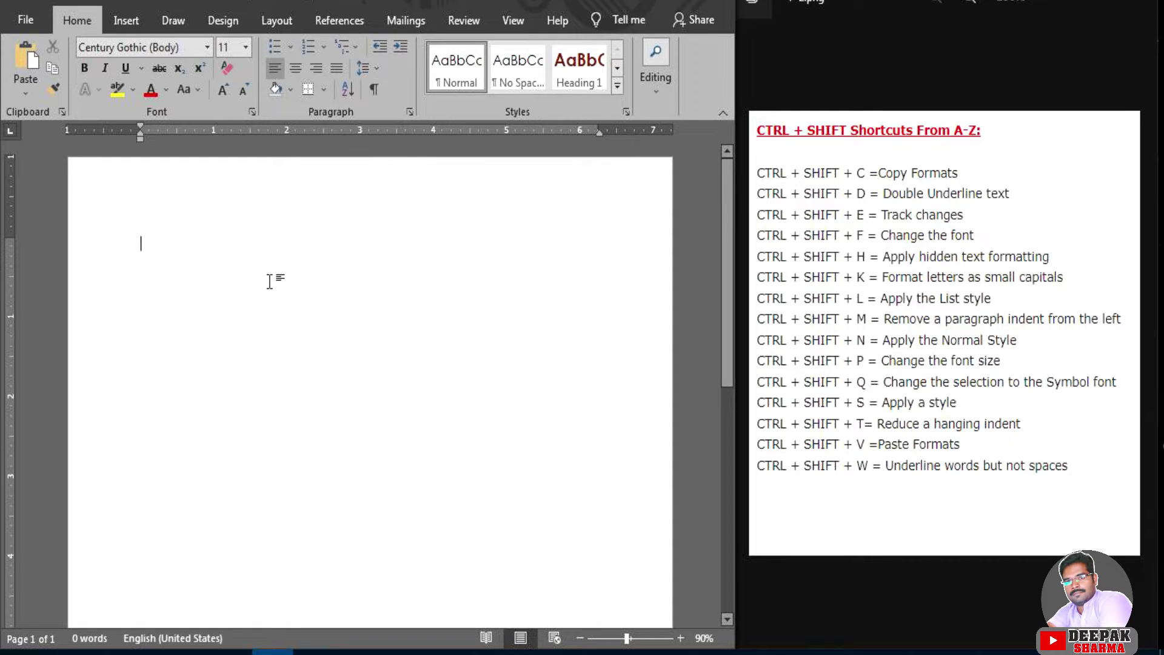
Generate two paragraphs of sample text in the blank document with =RAND(2)
{"action": "type", "text": "="}
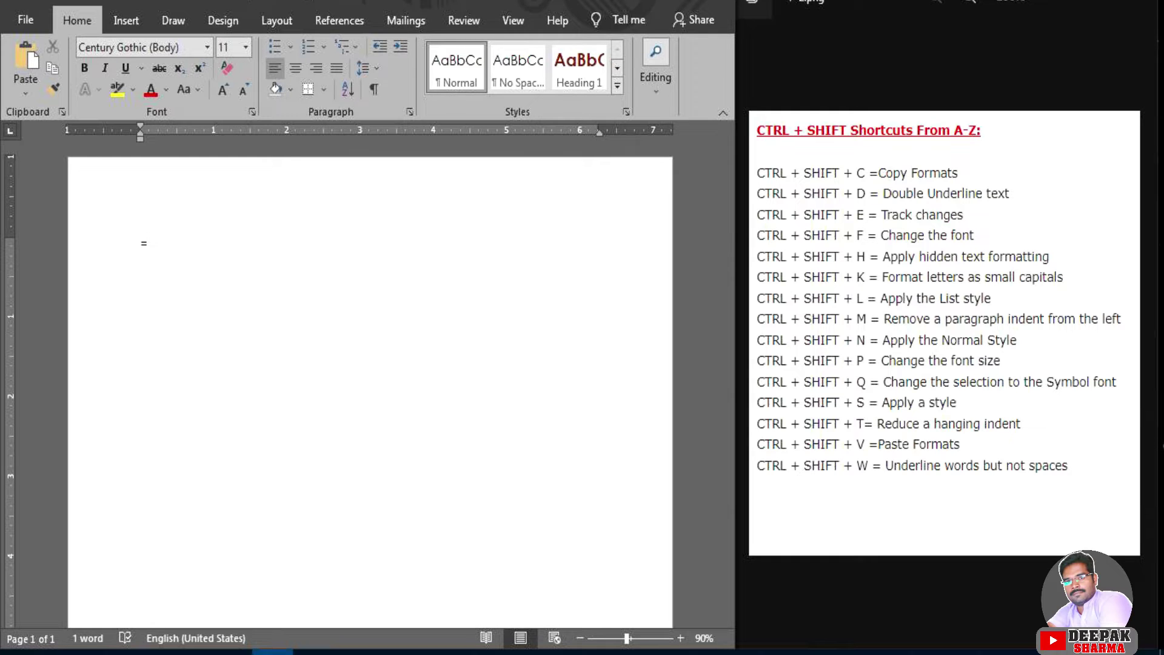
{"action": "type", "text": "RAND(2)"}
{"action": "key", "text": "Return"}
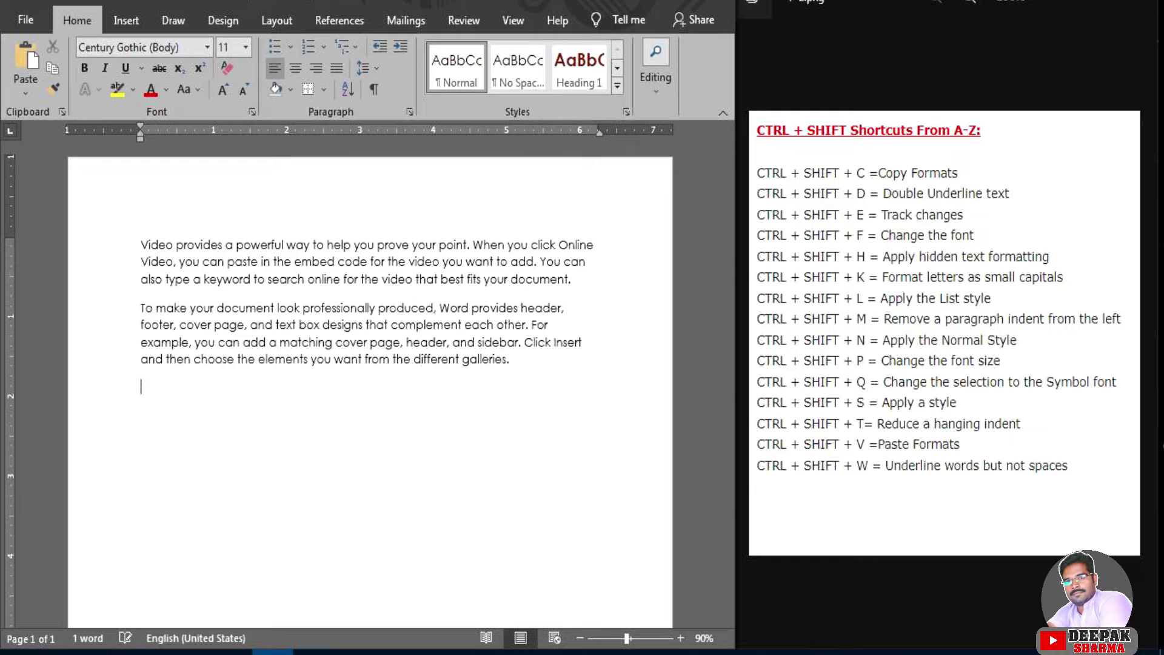
Format the opening word "Video" in dark red, bold and size 12
{"action": "left_click_drag", "start_coordinate": [174, 242], "coordinate": [145, 241]}
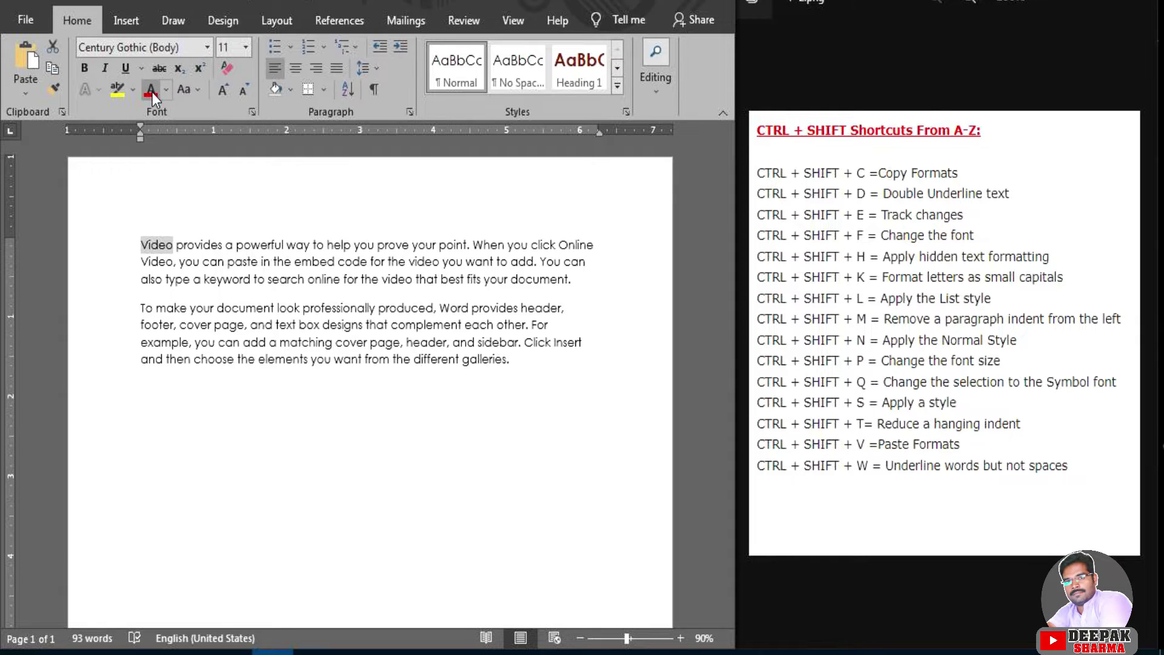
{"action": "left_click", "coordinate": [151, 91]}
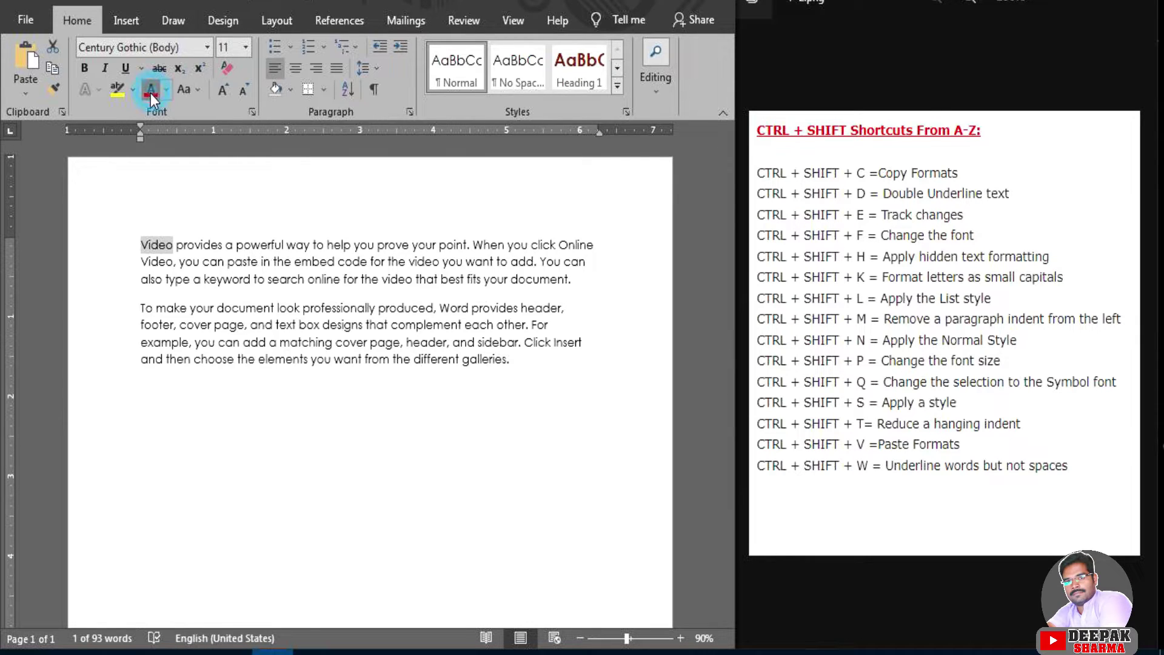
{"action": "left_click", "coordinate": [84, 68]}
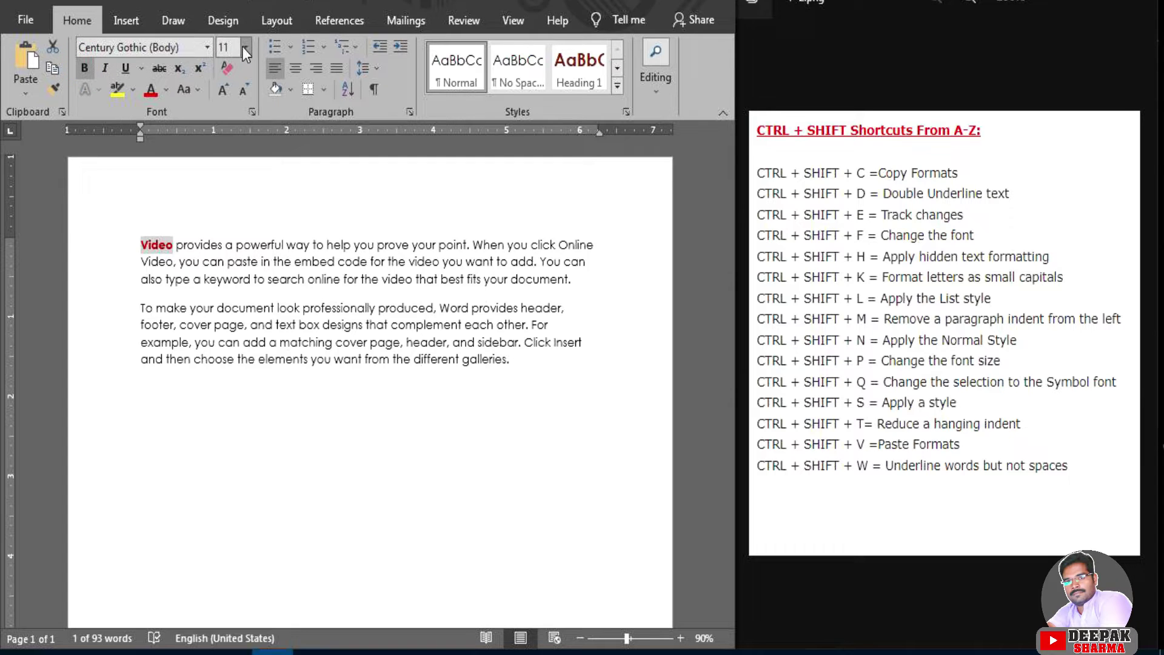
{"action": "left_click", "coordinate": [223, 91]}
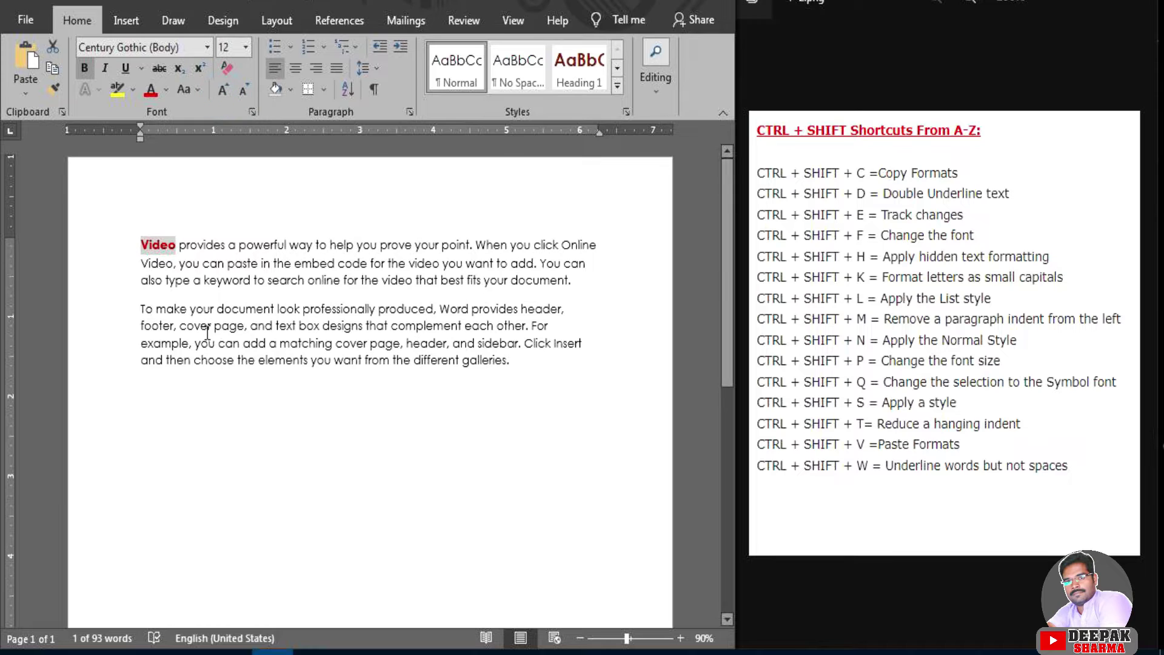
{"action": "left_click", "coordinate": [200, 398]}
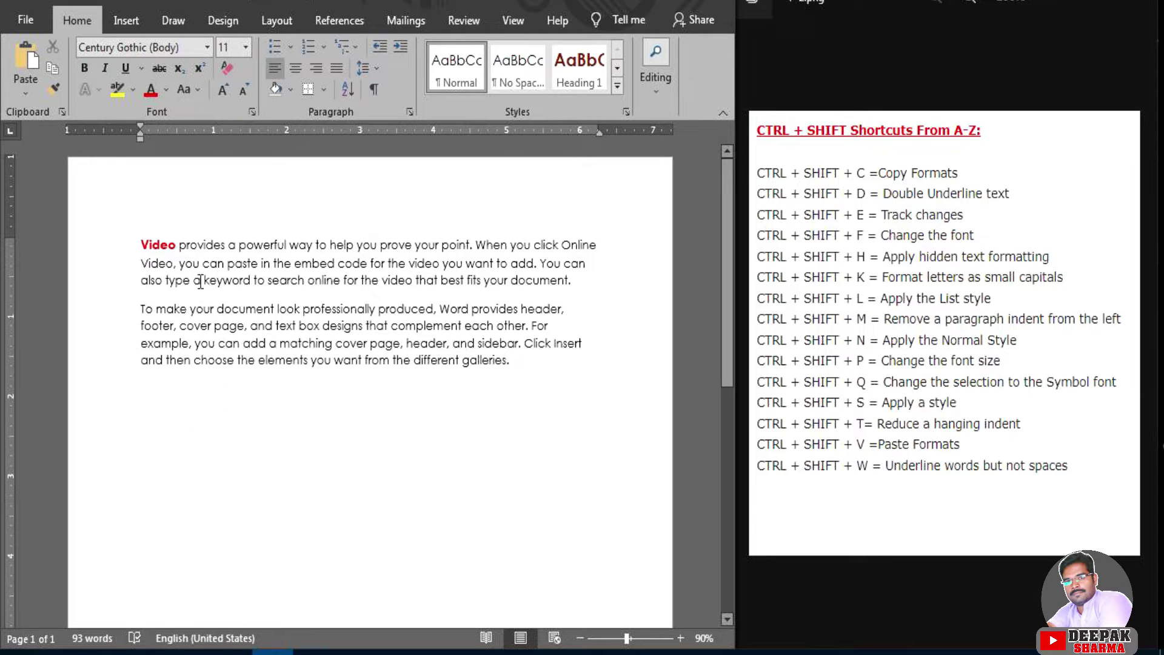
{"action": "left_click", "coordinate": [153, 246]}
{"action": "left_click_drag", "start_coordinate": [141, 308], "coordinate": [432, 311]}
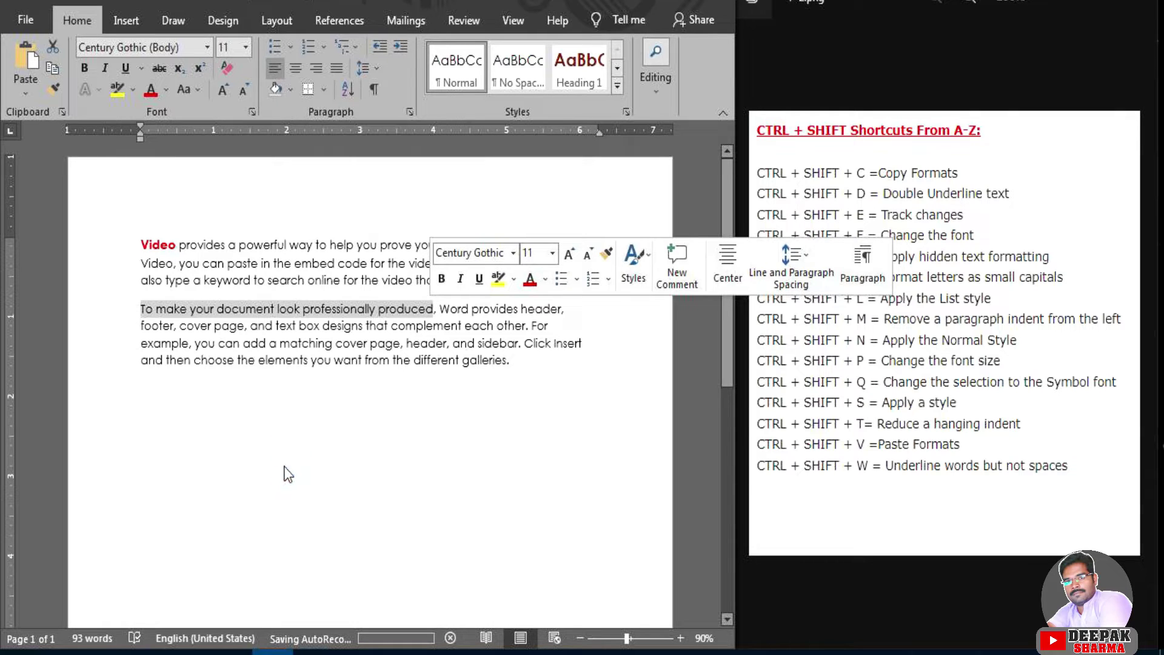
{"action": "left_click", "coordinate": [395, 435]}
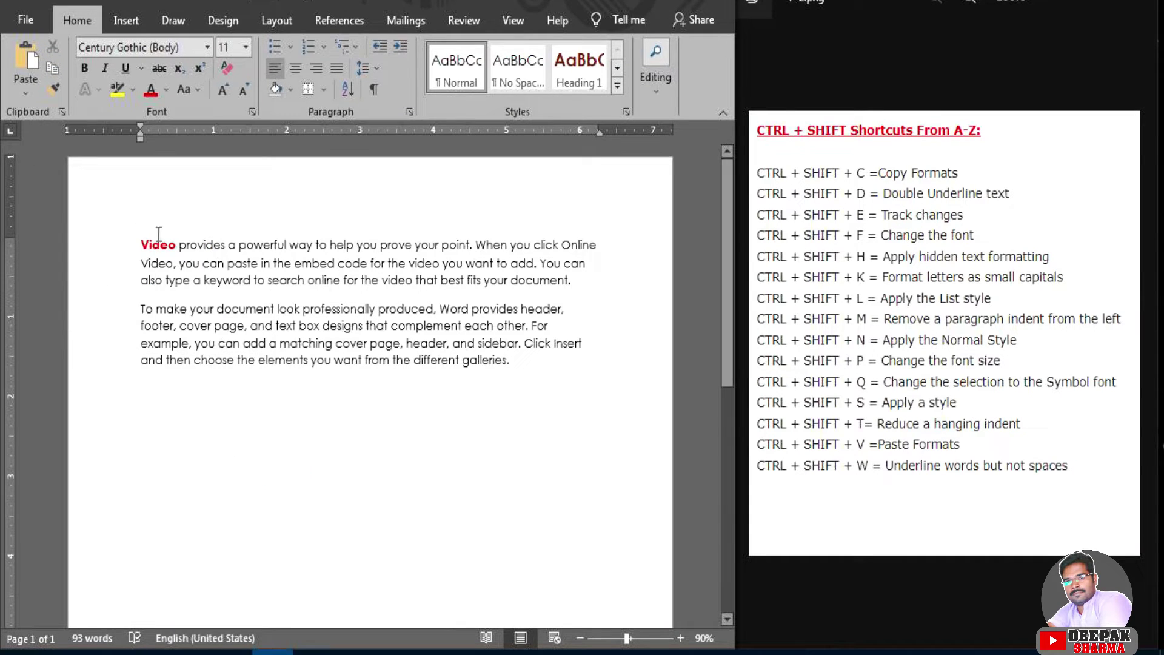
Copy the formatting of "Video" onto the phrase "To make your document look professionally produced" in the second paragraph
{"action": "left_click", "coordinate": [158, 245]}
{"action": "left_click", "coordinate": [139, 308]}
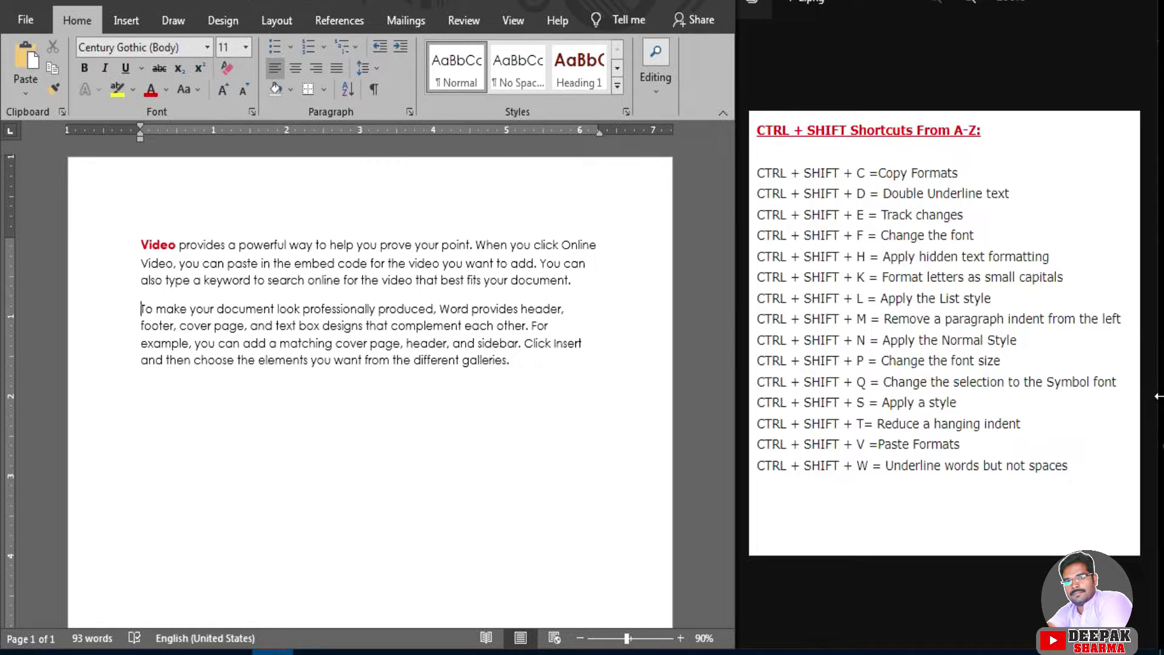
{"action": "key", "text": "shift+Right"}
{"action": "key", "text": "shift+Right"}
{"action": "key", "text": "shift+Right"}
{"action": "key", "text": "shift+Right"}
{"action": "key", "text": "shift+Right"}
{"action": "key", "text": "shift+Right"}
{"action": "key", "text": "shift+Right"}
{"action": "key", "text": "shift+Right"}
{"action": "key", "text": "shift+Right"}
{"action": "key", "text": "shift+Right"}
{"action": "key", "text": "shift+Right"}
{"action": "key", "text": "shift+Right"}
{"action": "key", "text": "shift+Right"}
{"action": "key", "text": "shift+Right"}
{"action": "key", "text": "shift+Right"}
{"action": "key", "text": "shift+Right"}
{"action": "key", "text": "shift+Right"}
{"action": "key", "text": "shift+Right"}
{"action": "key", "text": "shift+Right"}
{"action": "key", "text": "shift+Right"}
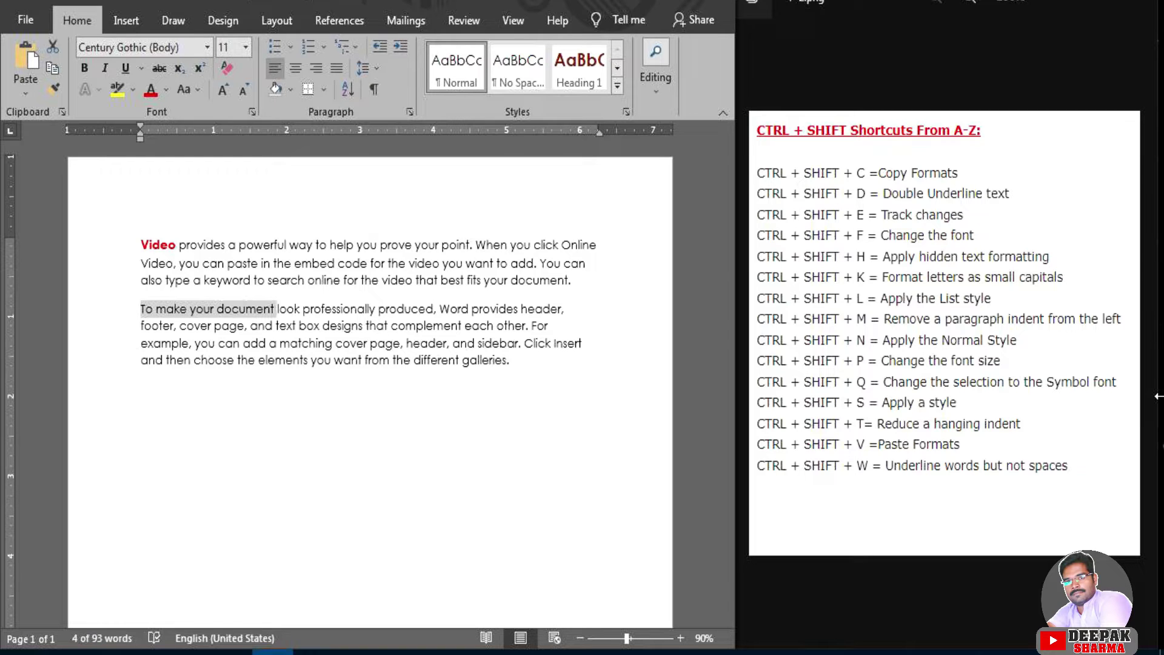
{"action": "key", "text": "shift+Right"}
{"action": "key", "text": "shift+Right"}
{"action": "key", "text": "shift+Right"}
{"action": "key", "text": "shift+Right"}
{"action": "key", "text": "shift+Right"}
{"action": "key", "text": "shift+Right"}
{"action": "key", "text": "shift+Right"}
{"action": "key", "text": "shift+Right"}
{"action": "key", "text": "shift+Right"}
{"action": "key", "text": "shift+Right"}
{"action": "key", "text": "shift+Right"}
{"action": "key", "text": "shift+Right"}
{"action": "key", "text": "shift+Right"}
{"action": "key", "text": "shift+Right"}
{"action": "key", "text": "shift+Right"}
{"action": "key", "text": "shift+Right"}
{"action": "key", "text": "shift+Right"}
{"action": "key", "text": "shift+Right"}
{"action": "key", "text": "shift+Right"}
{"action": "key", "text": "shift+Right"}
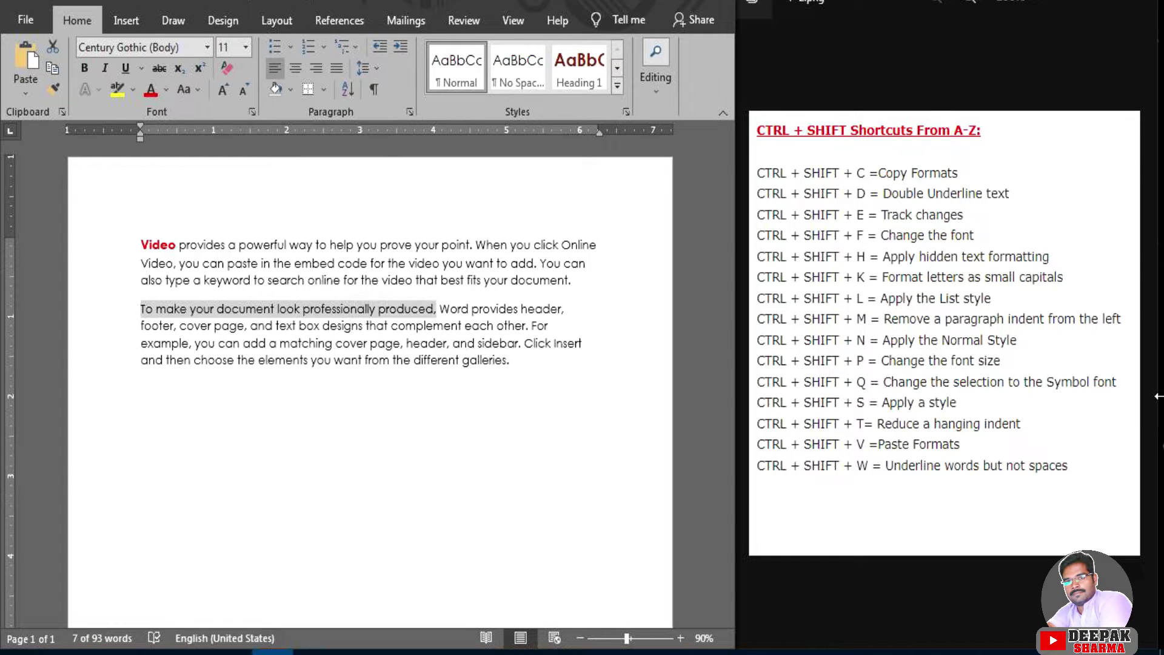
{"action": "key", "text": "shift+Left"}
{"action": "key", "text": "ctrl+shift+v"}
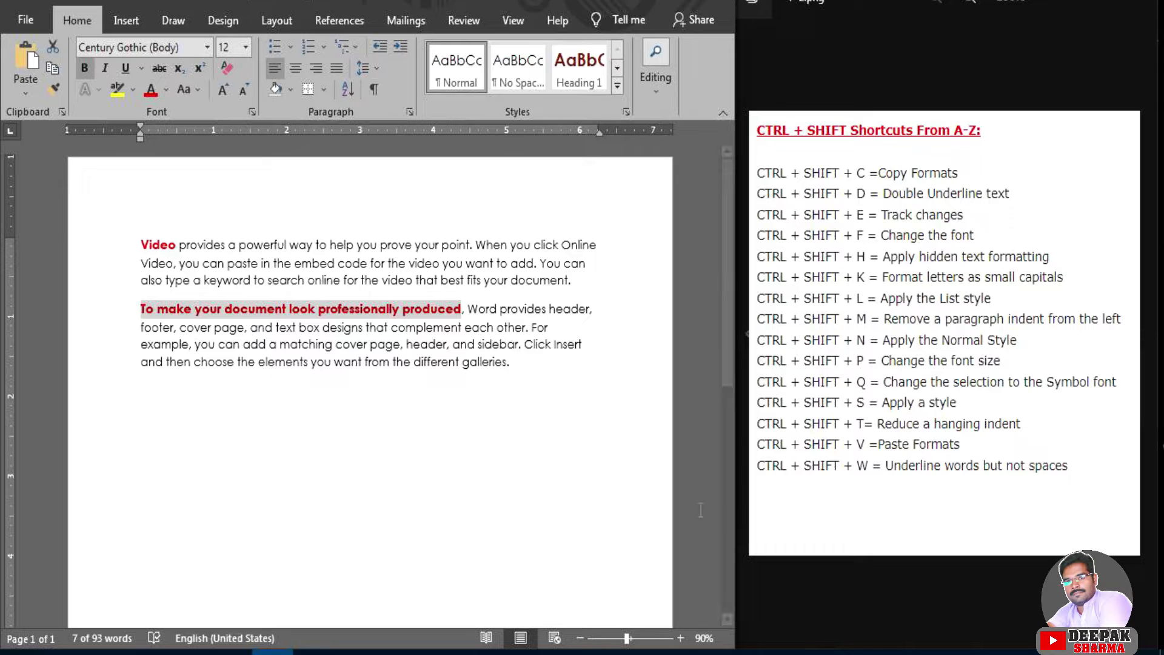
{"action": "left_click", "coordinate": [637, 476]}
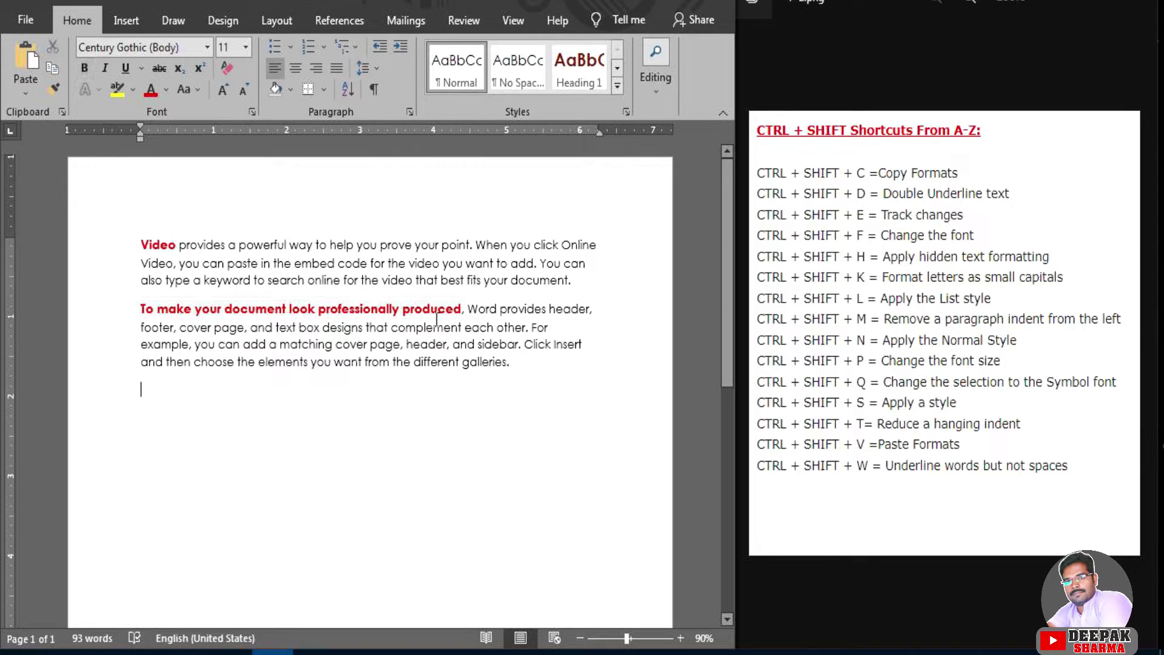
Apply a words-only underline to "powerful" in the first paragraph, and change it to a double underline
{"action": "left_click", "coordinate": [265, 242]}
{"action": "key", "text": "ctrl+shift+w"}
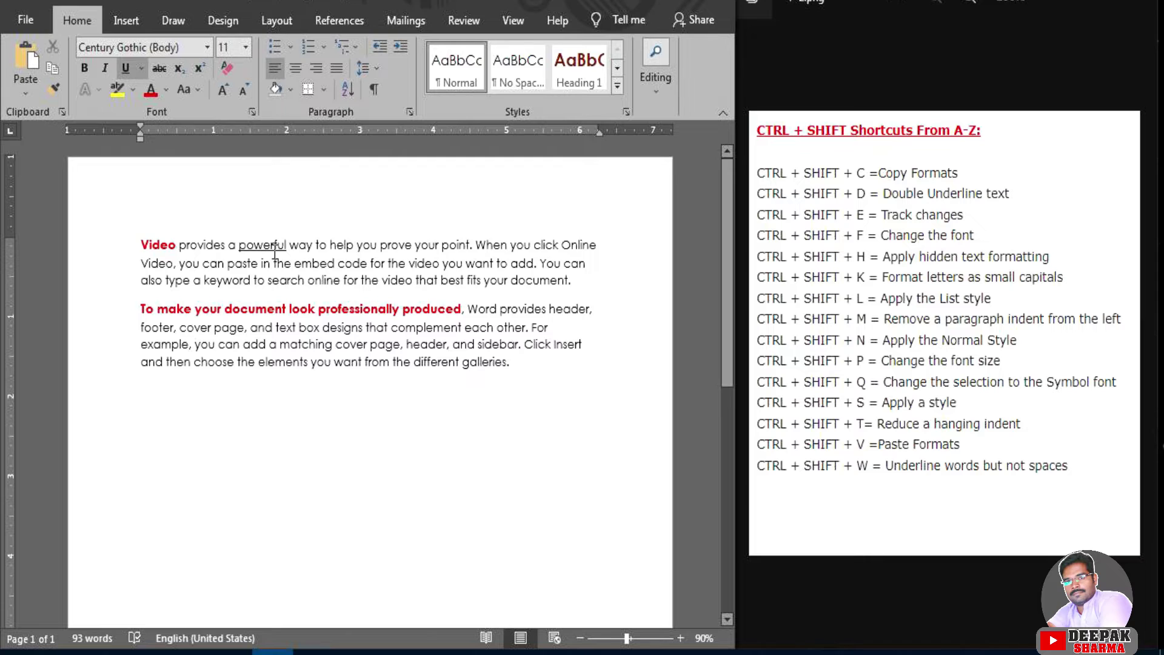
{"action": "scroll", "coordinate": [266, 246], "scroll_direction": "up", "scroll_amount": 3, "text": "ctrl"}
{"action": "scroll", "coordinate": [275, 250], "scroll_direction": "up", "scroll_amount": 2, "text": "ctrl"}
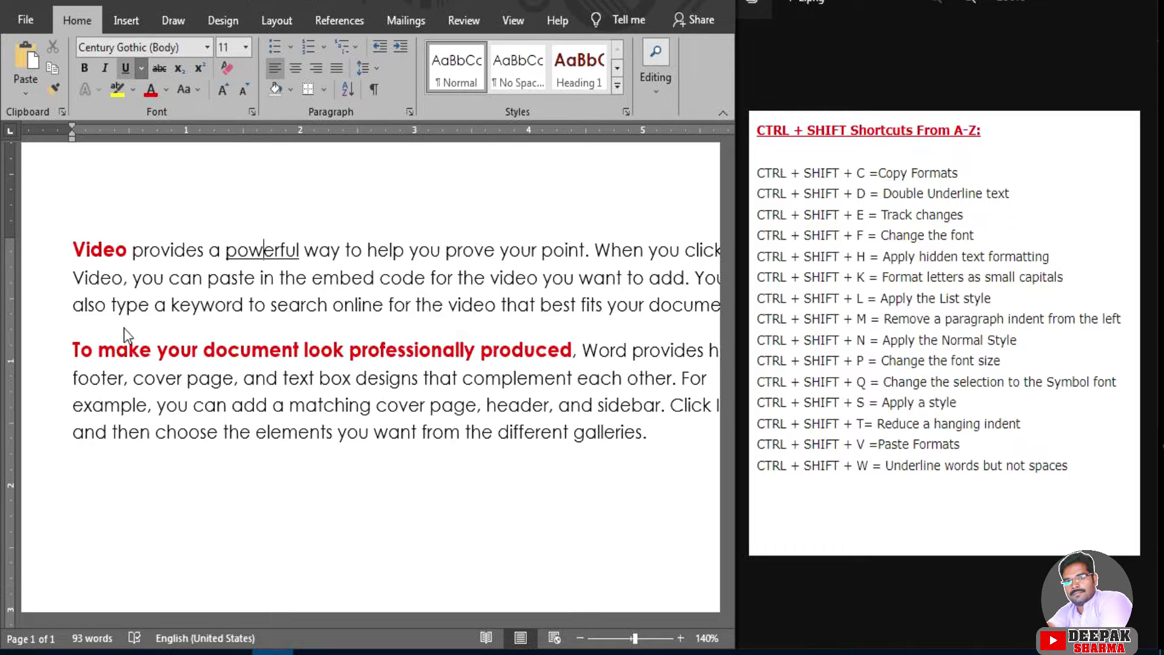
{"action": "key", "text": "alt+h"}
{"action": "key", "text": "3"}
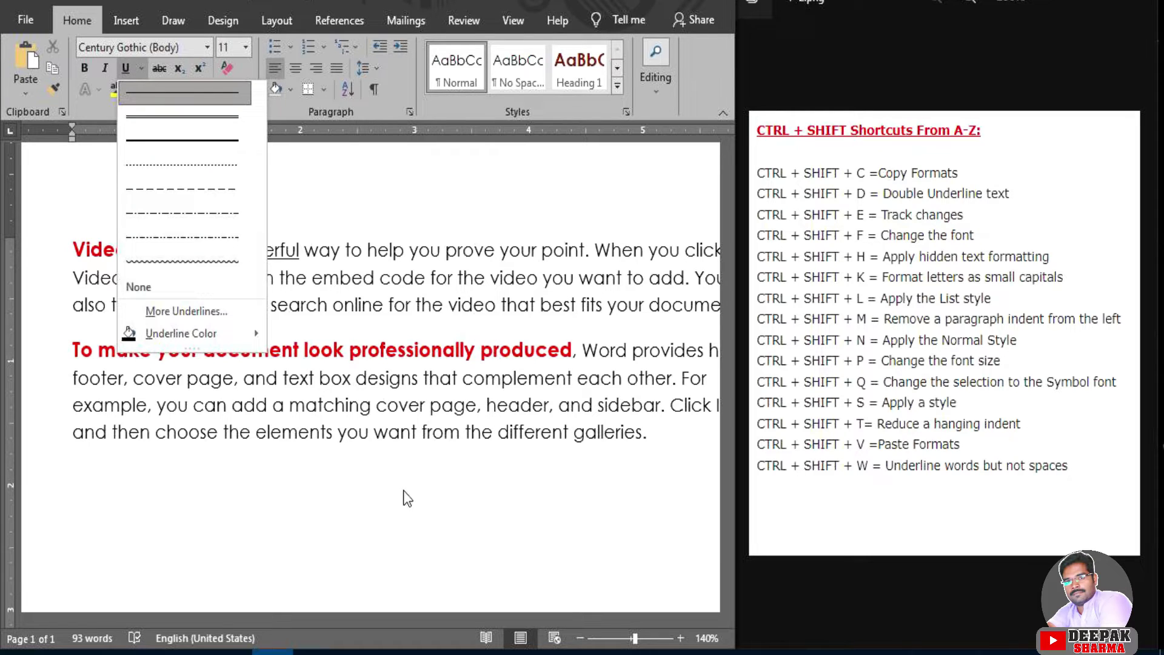
{"action": "key", "text": "Escape"}
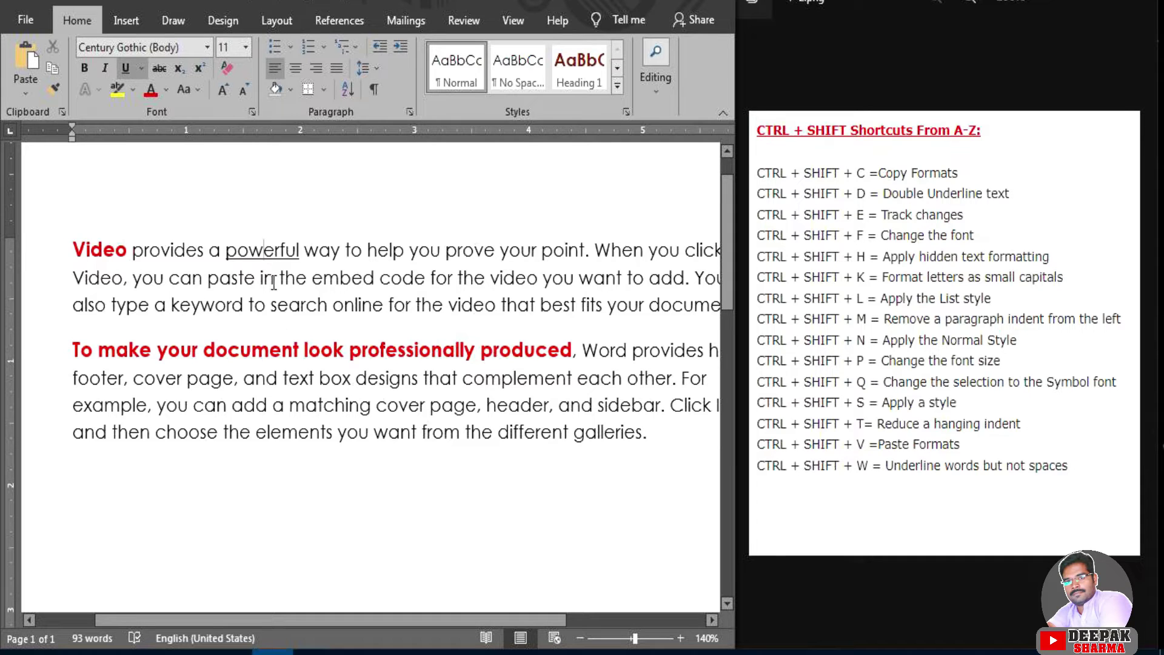
{"action": "key", "text": "ctrl+shift+d"}
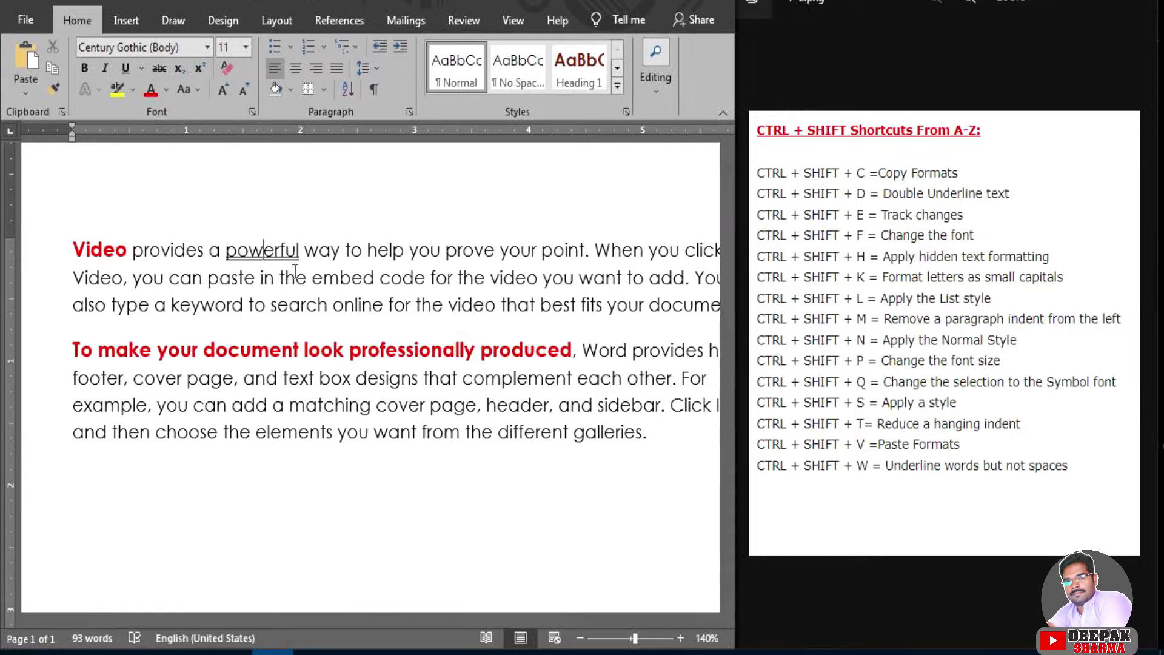
{"action": "left_click", "coordinate": [476, 26]}
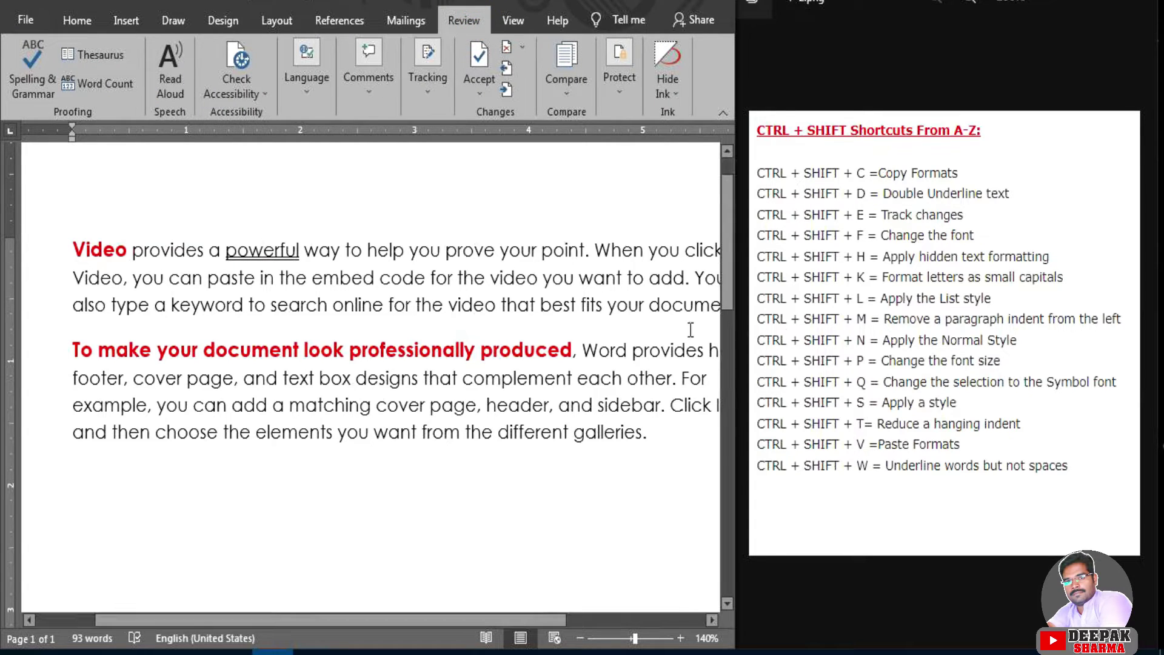
{"action": "left_click", "coordinate": [79, 20]}
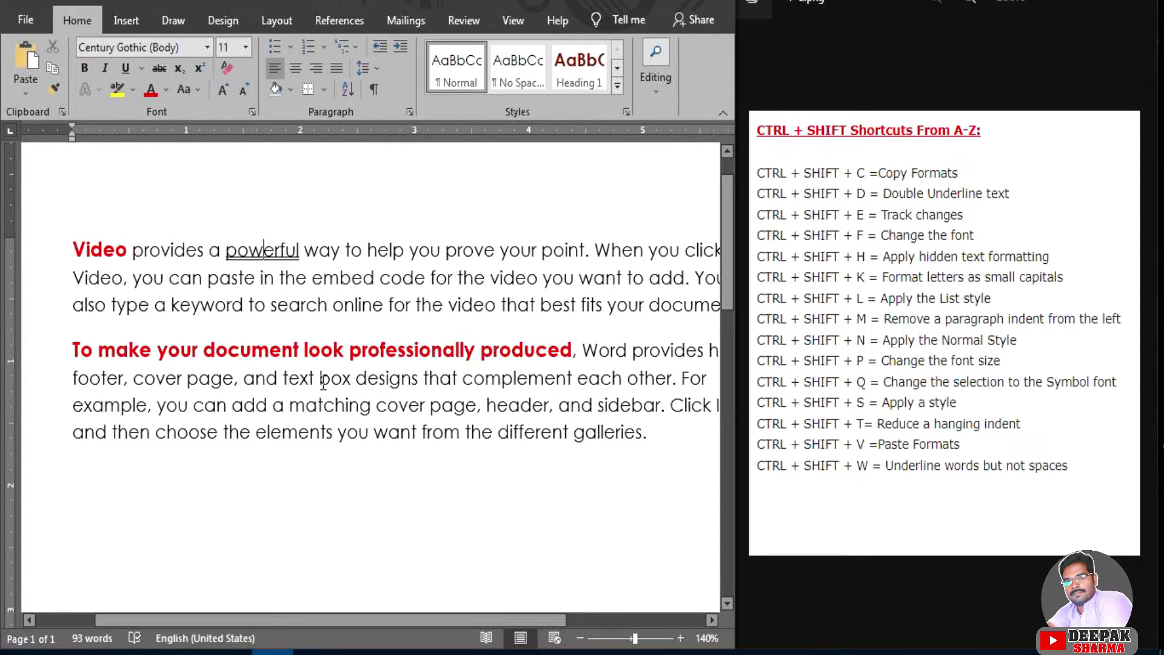
Clear all formatting from both paragraphs
{"action": "left_click_drag", "start_coordinate": [655, 433], "coordinate": [84, 249]}
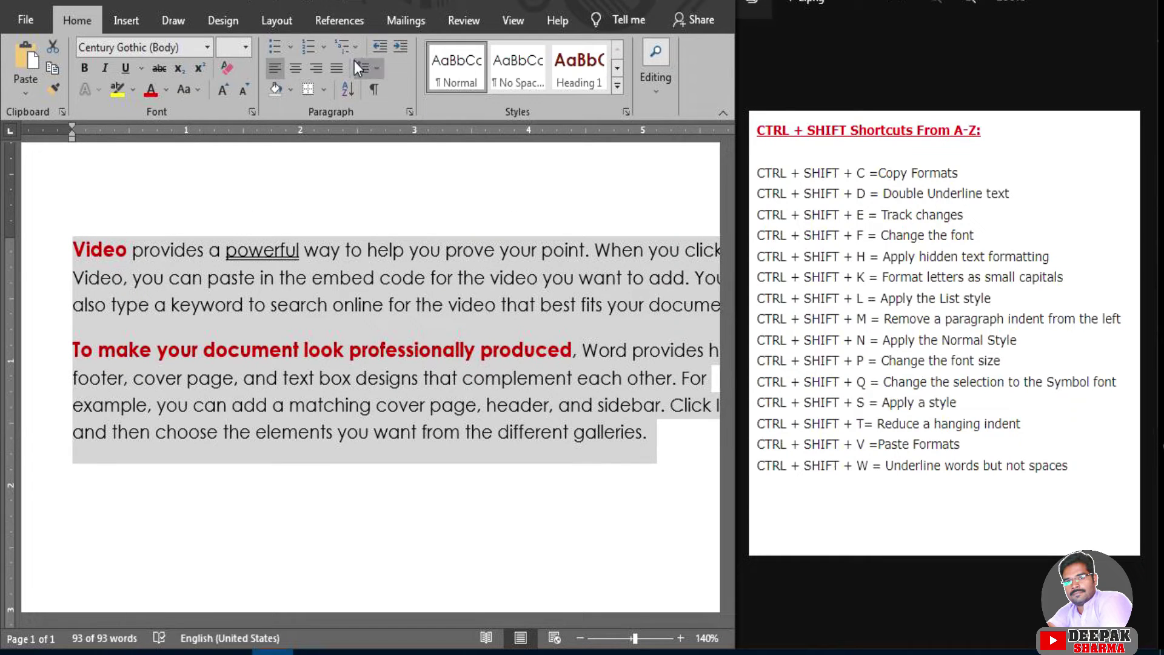
{"action": "left_click", "coordinate": [228, 72]}
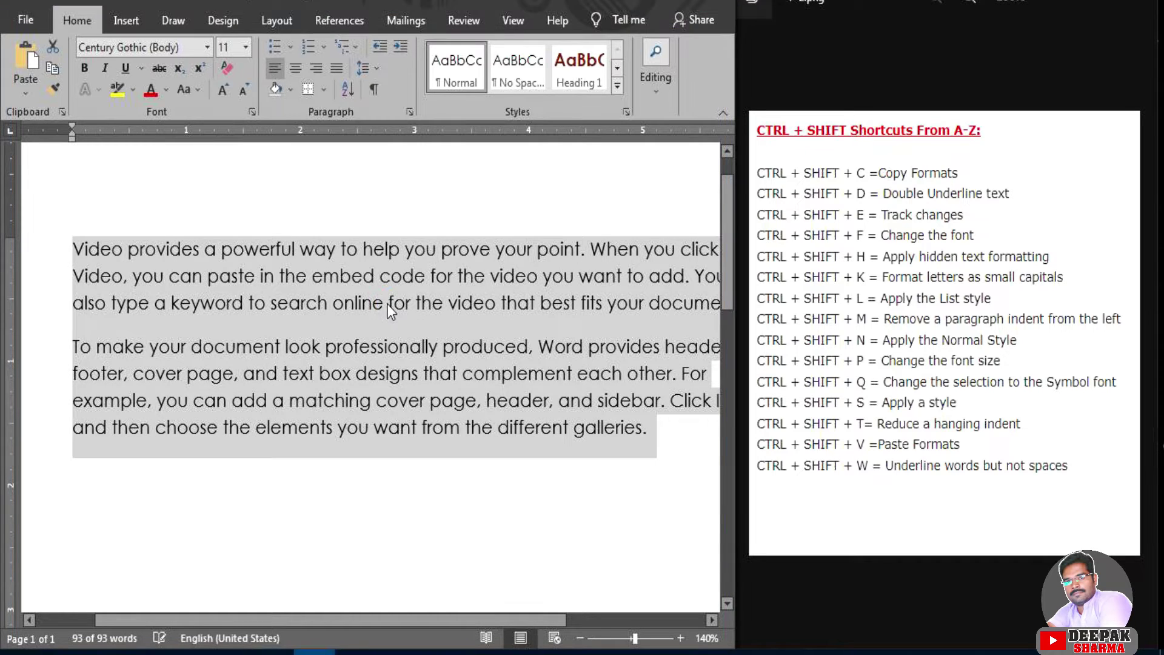
{"action": "left_click", "coordinate": [417, 344]}
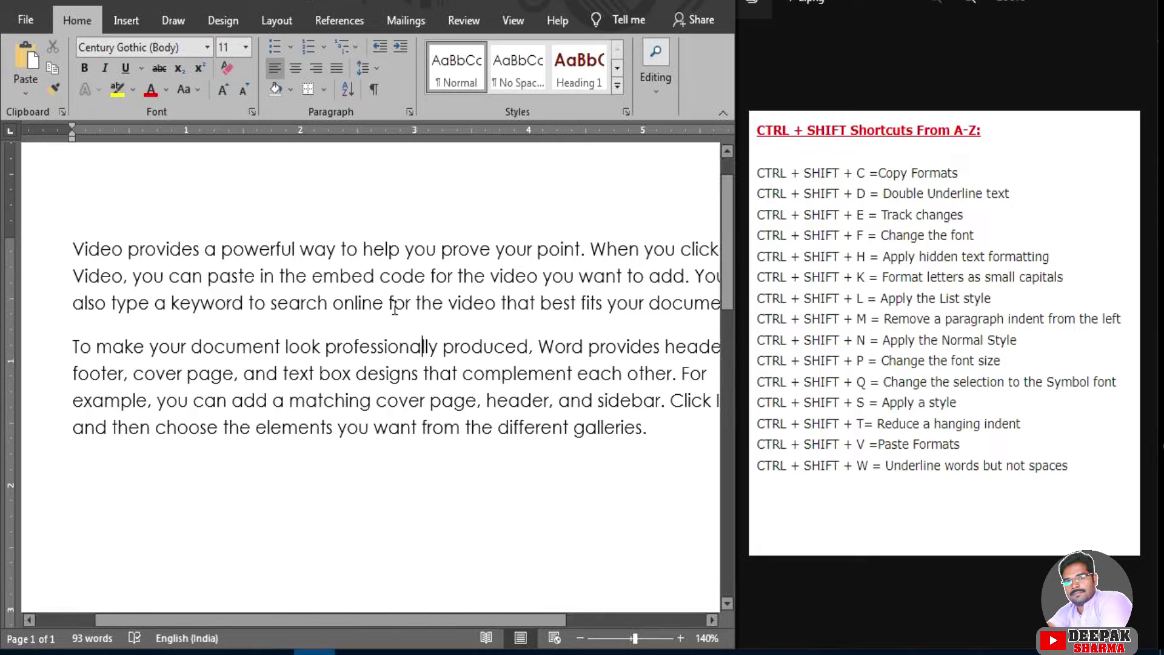
Replace the word "online" in the first paragraph with "Computer" as a tracked change
{"action": "left_click", "coordinate": [384, 304]}
{"action": "key", "text": "BackSpace"}
{"action": "key", "text": "BackSpace"}
{"action": "key", "text": "BackSpace"}
{"action": "key", "text": "BackSpace"}
{"action": "key", "text": "BackSpace"}
{"action": "key", "text": "BackSpace"}
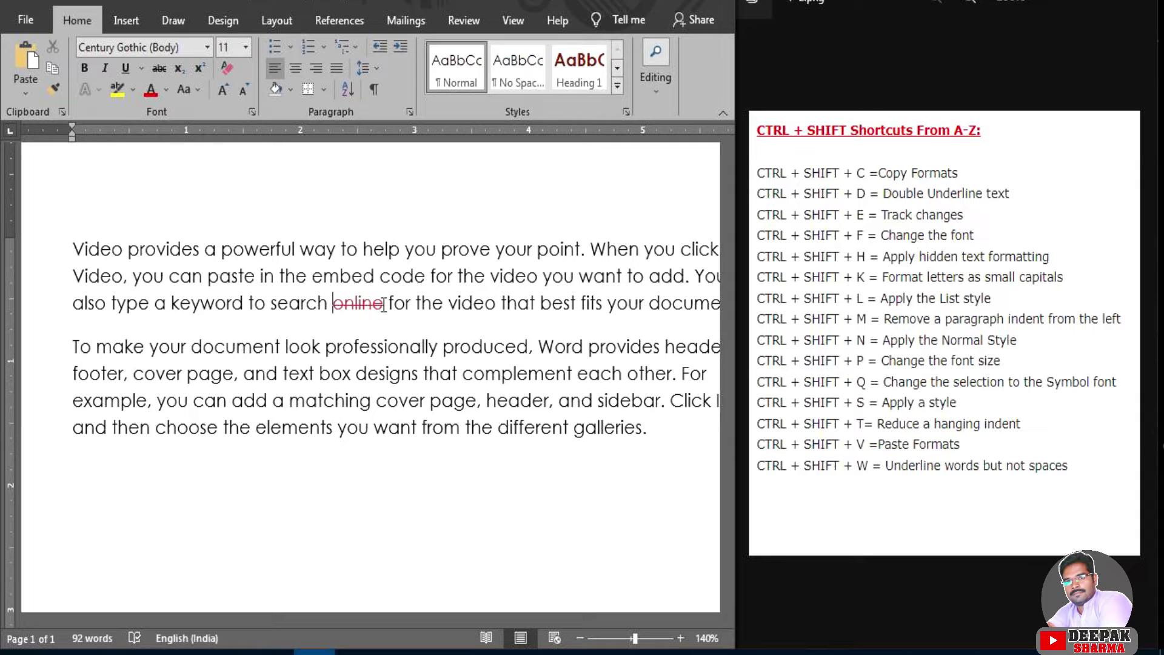
{"action": "type", "text": "Comp"}
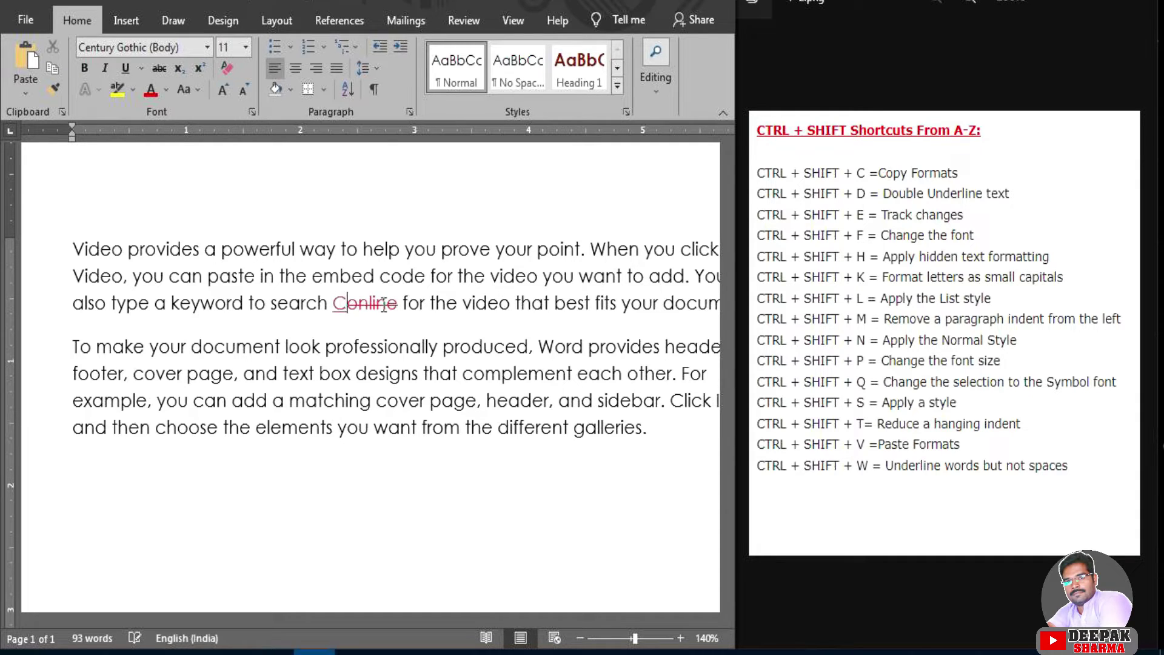
{"action": "type", "text": "uter"}
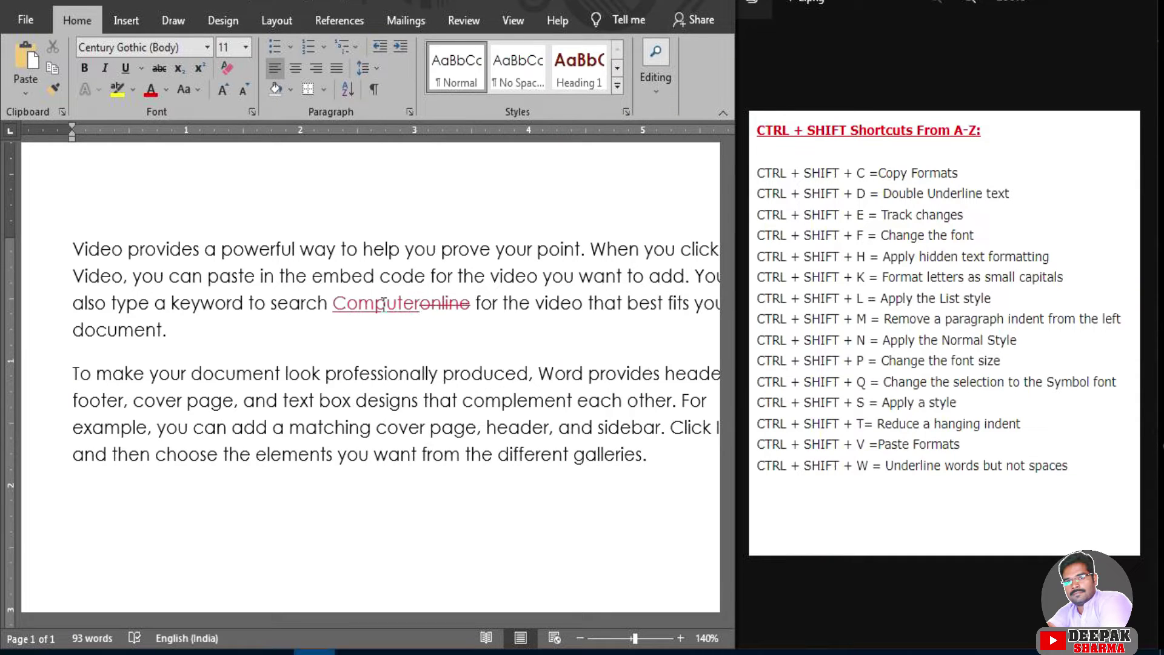
Delete the tracked insertion "Computer" before the struck-out "online" and enter the same word again
{"action": "key", "text": "BackSpace"}
{"action": "key", "text": "BackSpace"}
{"action": "key", "text": "BackSpace"}
{"action": "key", "text": "BackSpace"}
{"action": "key", "text": "BackSpace"}
{"action": "key", "text": "BackSpace"}
{"action": "key", "text": "BackSpace"}
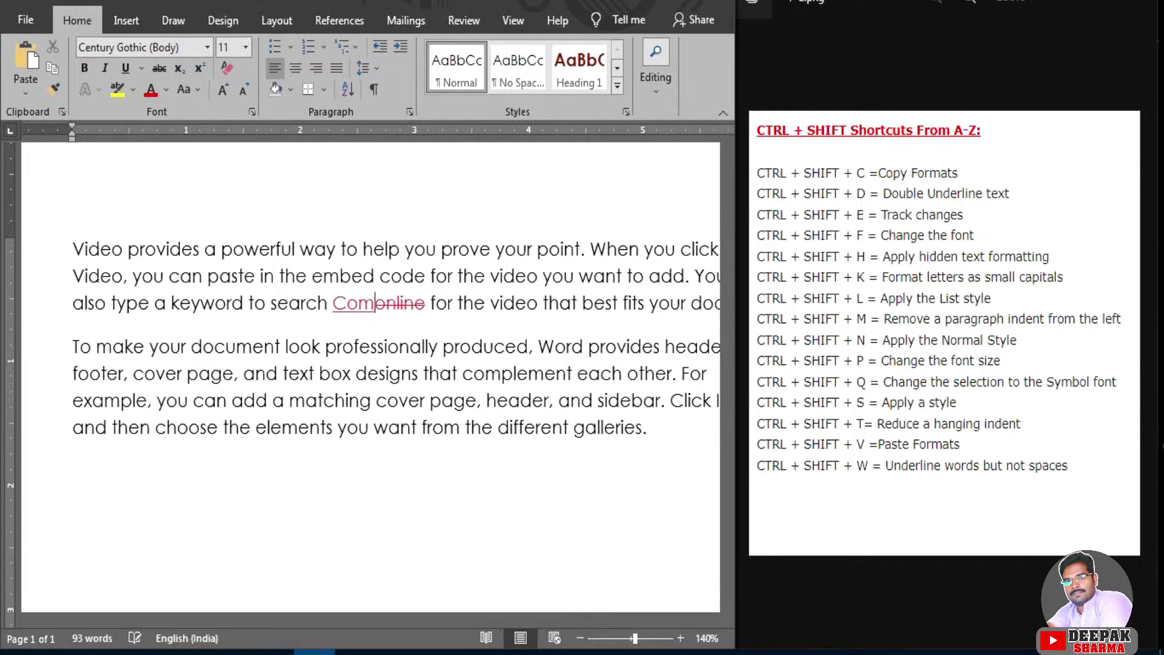
{"action": "key", "text": "BackSpace"}
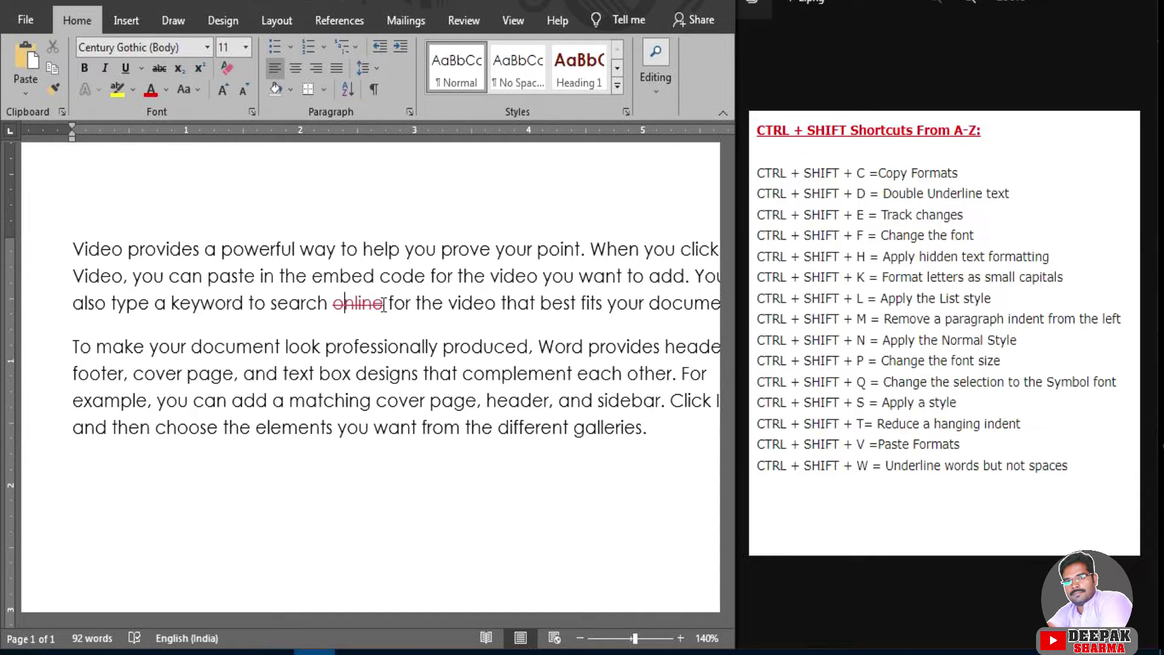
{"action": "type", "text": "C"}
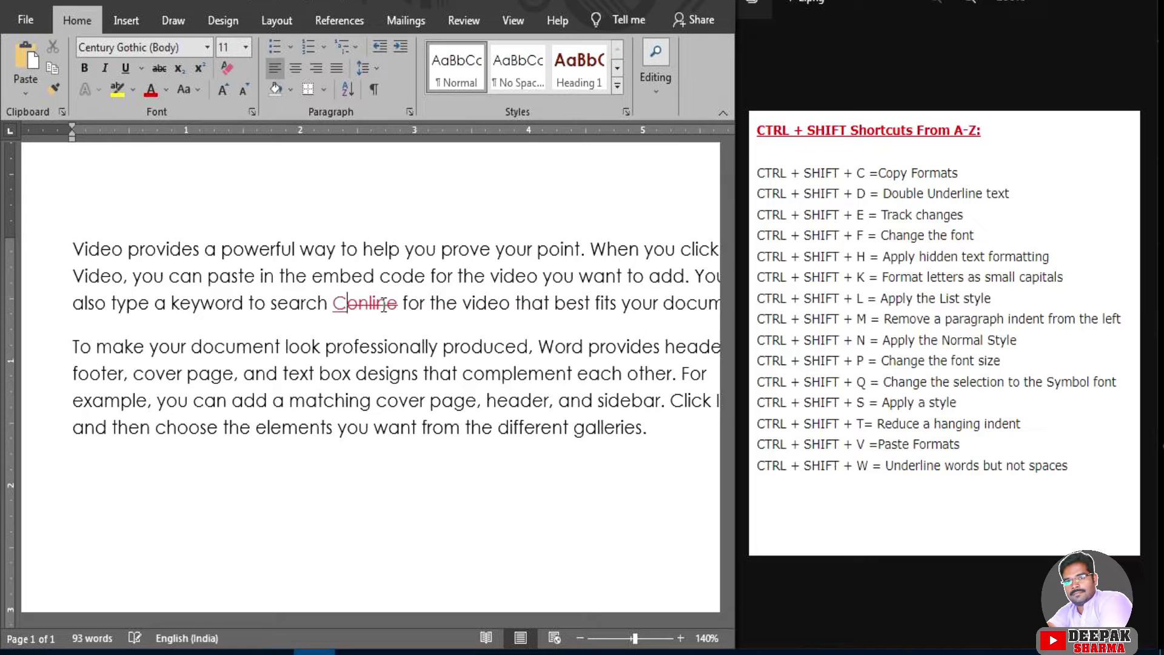
{"action": "type", "text": "omputer"}
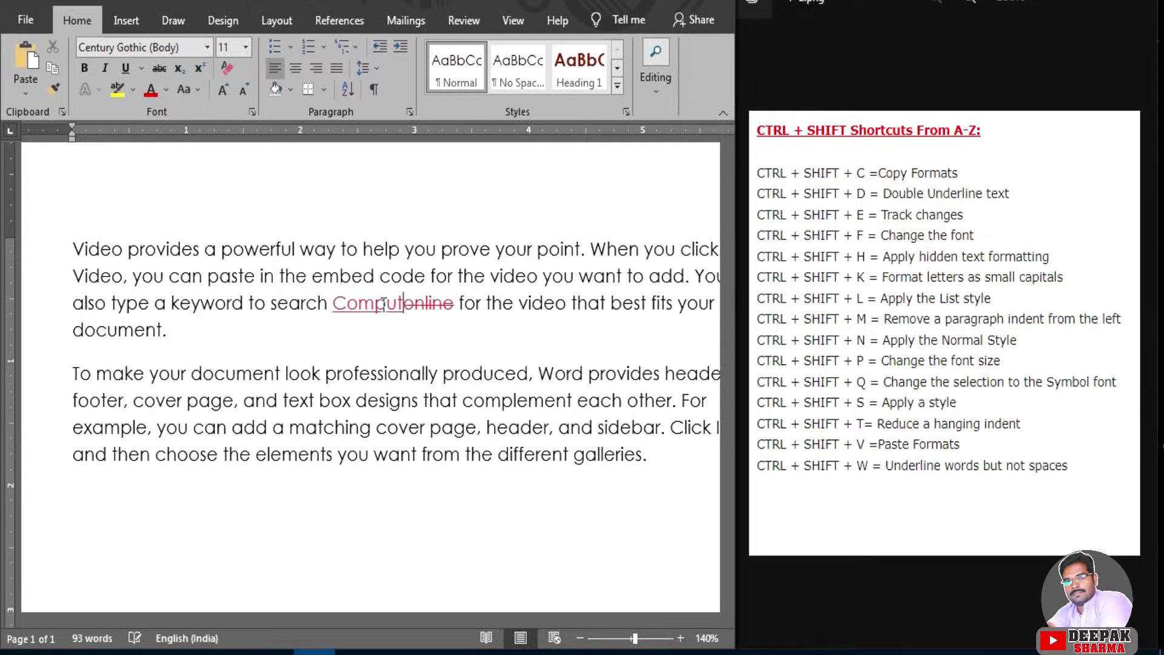
Undo the tracked word replacement and the clearing of the paragraphs' formatting
{"action": "key", "text": "ctrl+BackSpace"}
{"action": "key", "text": "ctrl+z"}
{"action": "key", "text": "ctrl+z"}
{"action": "key", "text": "ctrl+z"}
{"action": "key", "text": "ctrl+z"}
{"action": "key", "text": "ctrl+z"}
{"action": "key", "text": "ctrl+z"}
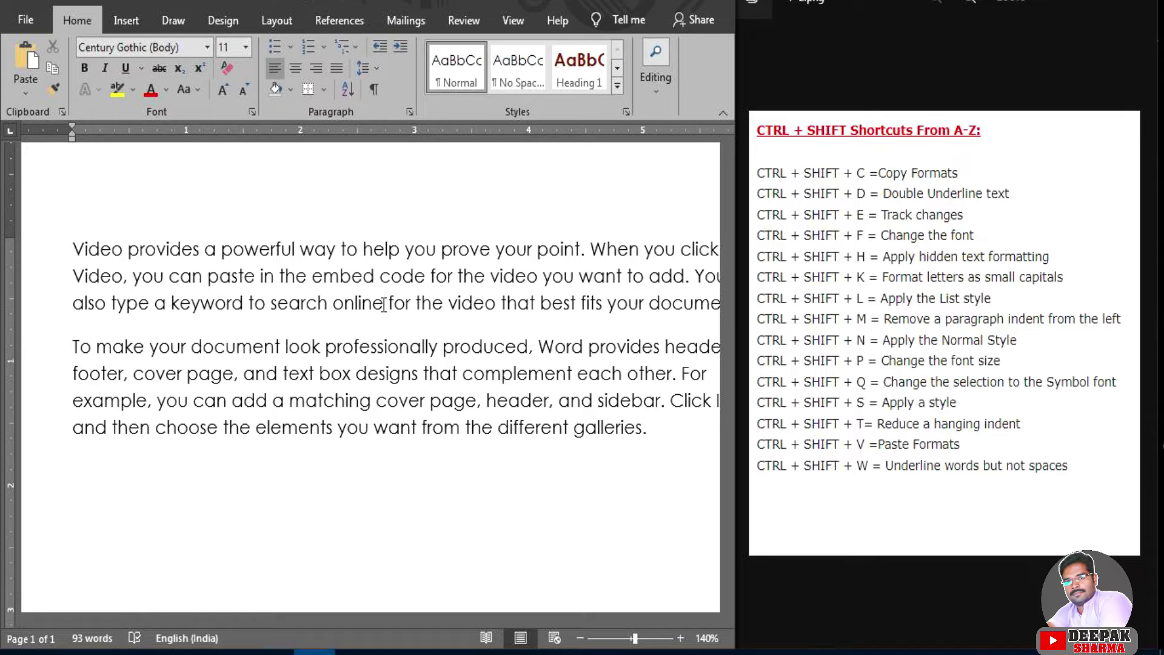
{"action": "key", "text": "ctrl+z"}
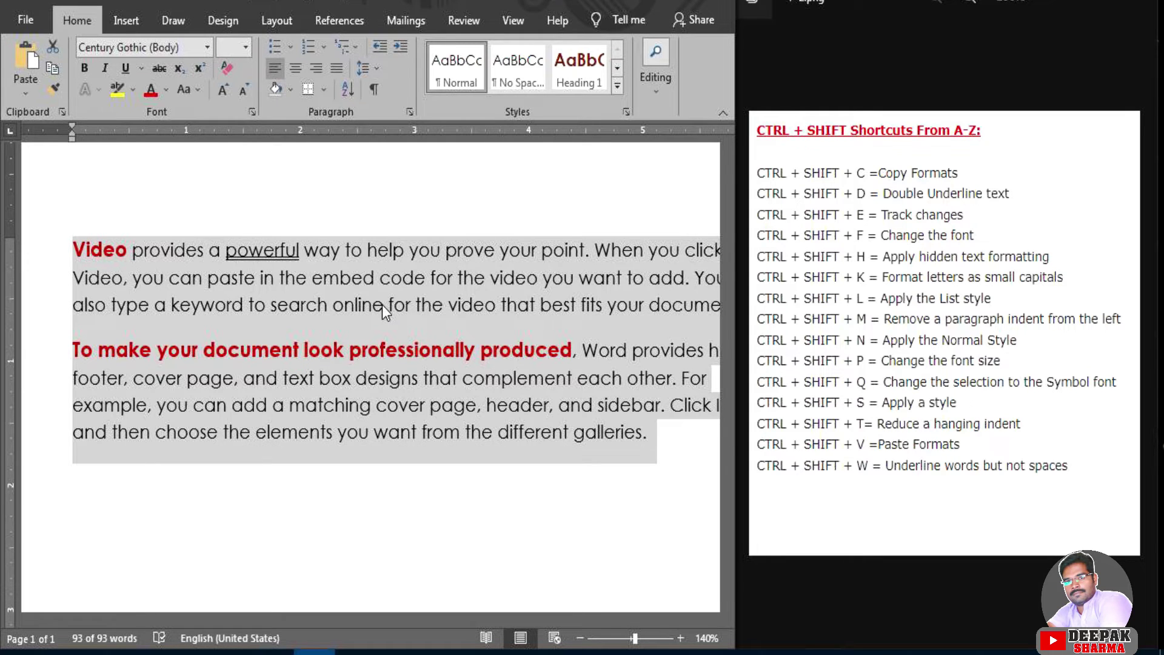
Apply the Normal style's default formatting to both selected paragraphs and deselect them
{"action": "key", "text": "ctrl+shift+n"}
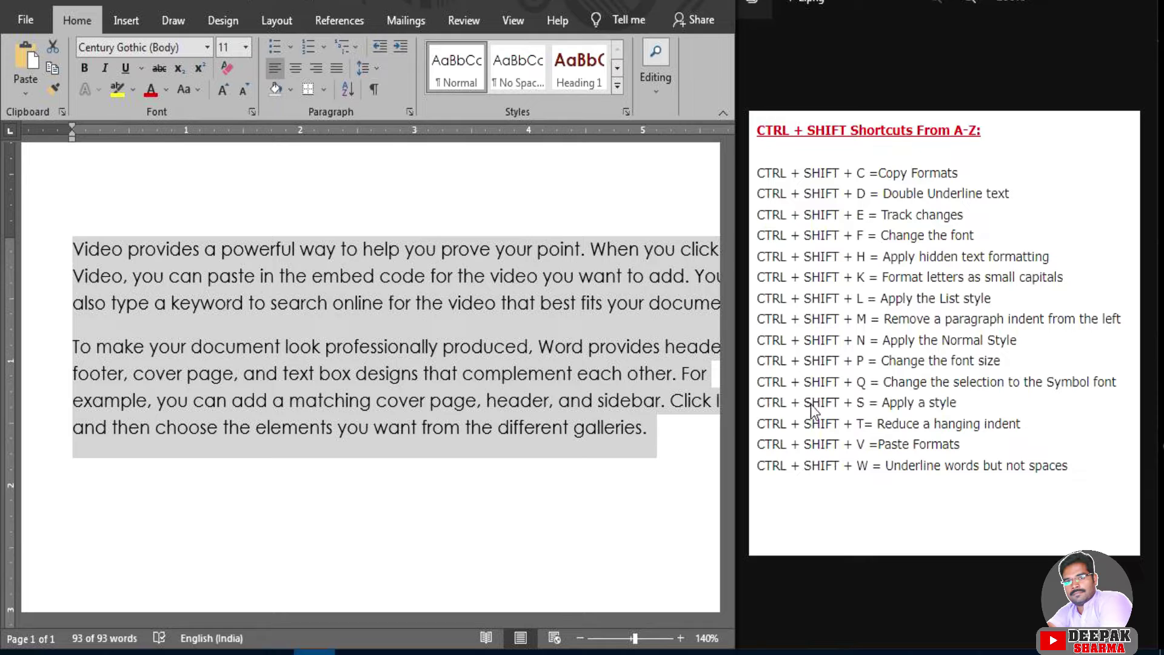
{"action": "left_click", "coordinate": [644, 501]}
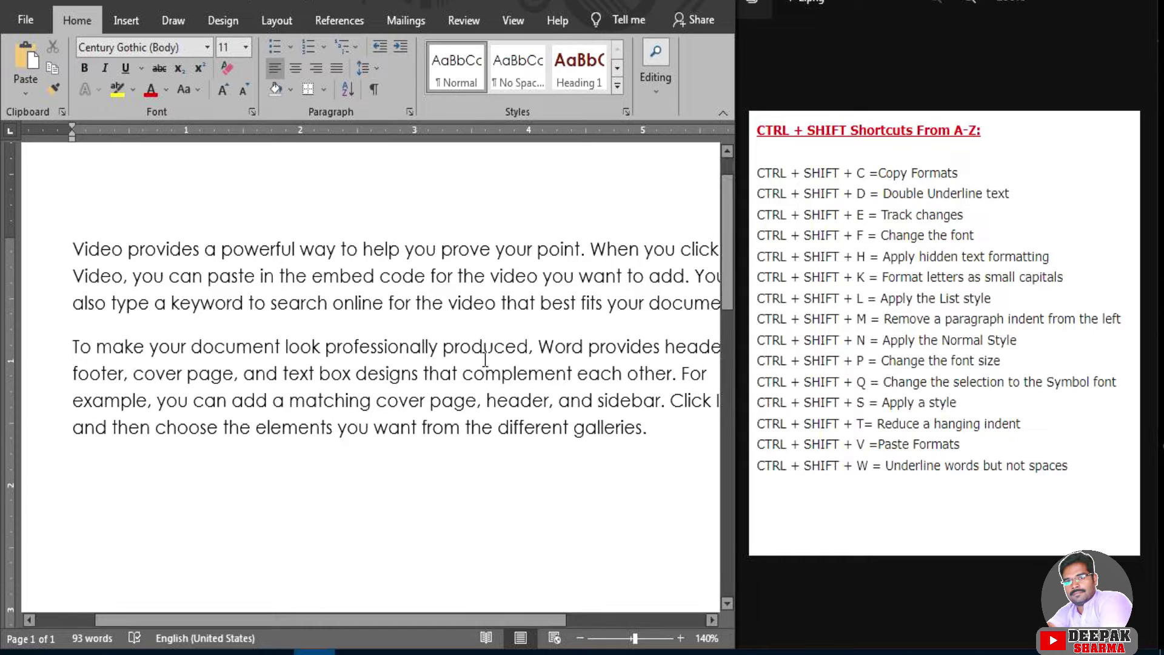
Open the font settings at the word "produced" in the second paragraph and close them without changes
{"action": "key", "text": "ctrl+shift"}
{"action": "left_click", "coordinate": [480, 350]}
{"action": "key", "text": "ctrl+shift+f"}
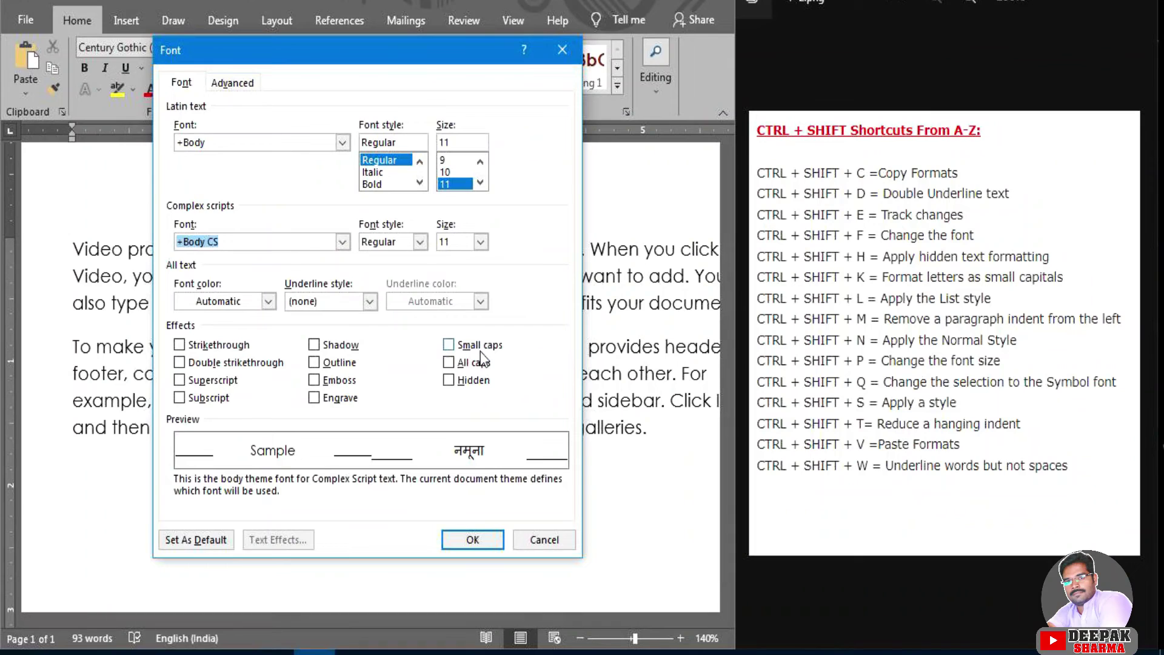
{"action": "left_click", "coordinate": [559, 52]}
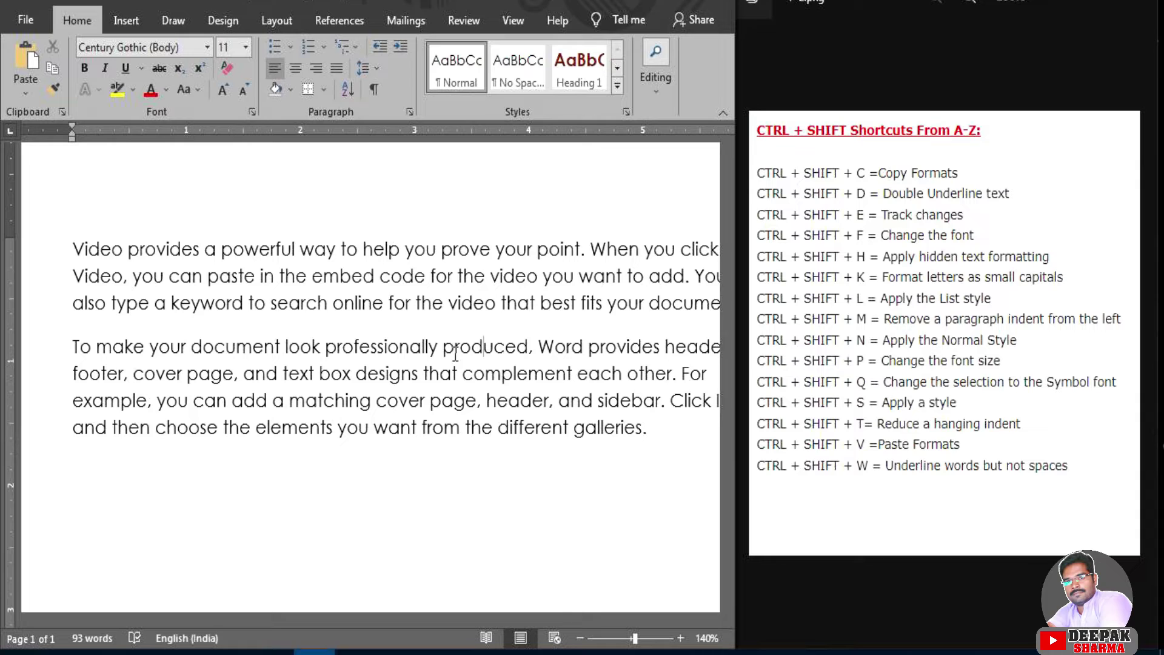
Remove and restore the word "powerful" in the first paragraph, and switch small capitals on and off for it
{"action": "left_click", "coordinate": [259, 244]}
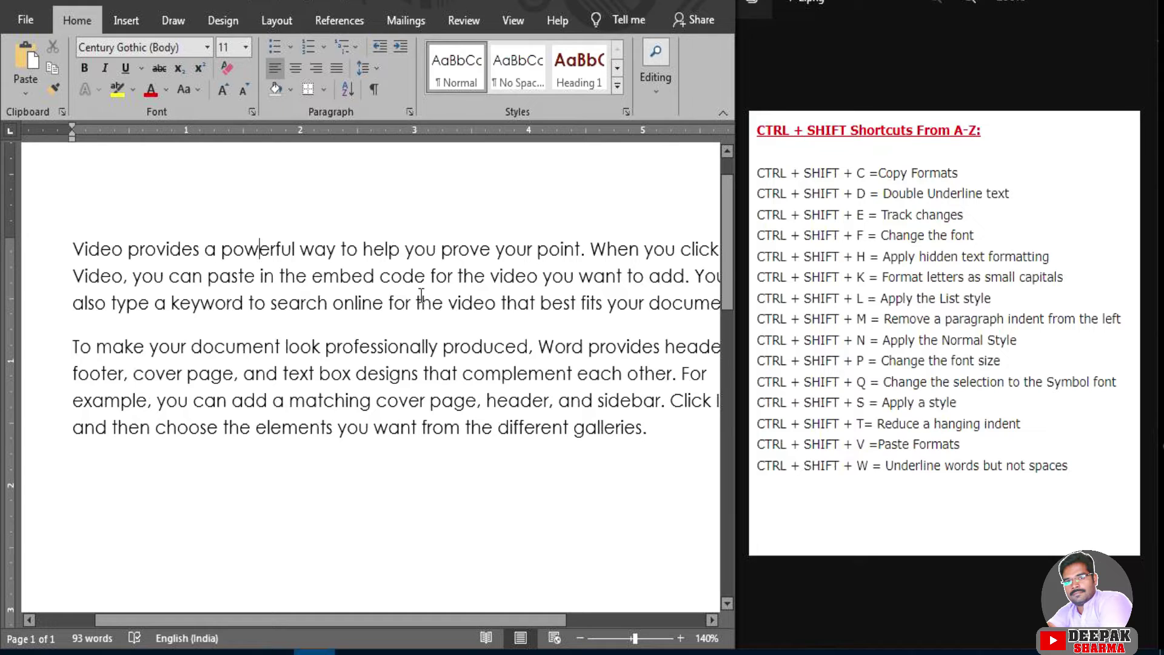
{"action": "key", "text": "ctrl+BackSpace"}
{"action": "key", "text": "ctrl+Delete"}
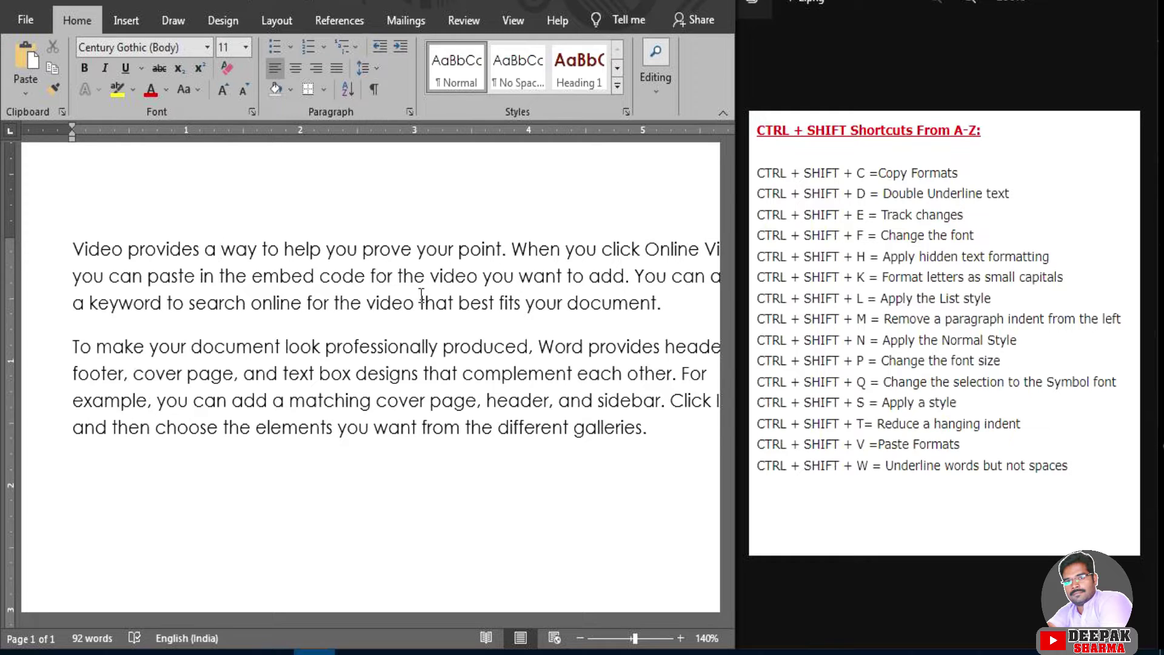
{"action": "key", "text": "ctrl+z"}
{"action": "key", "text": "ctrl+z"}
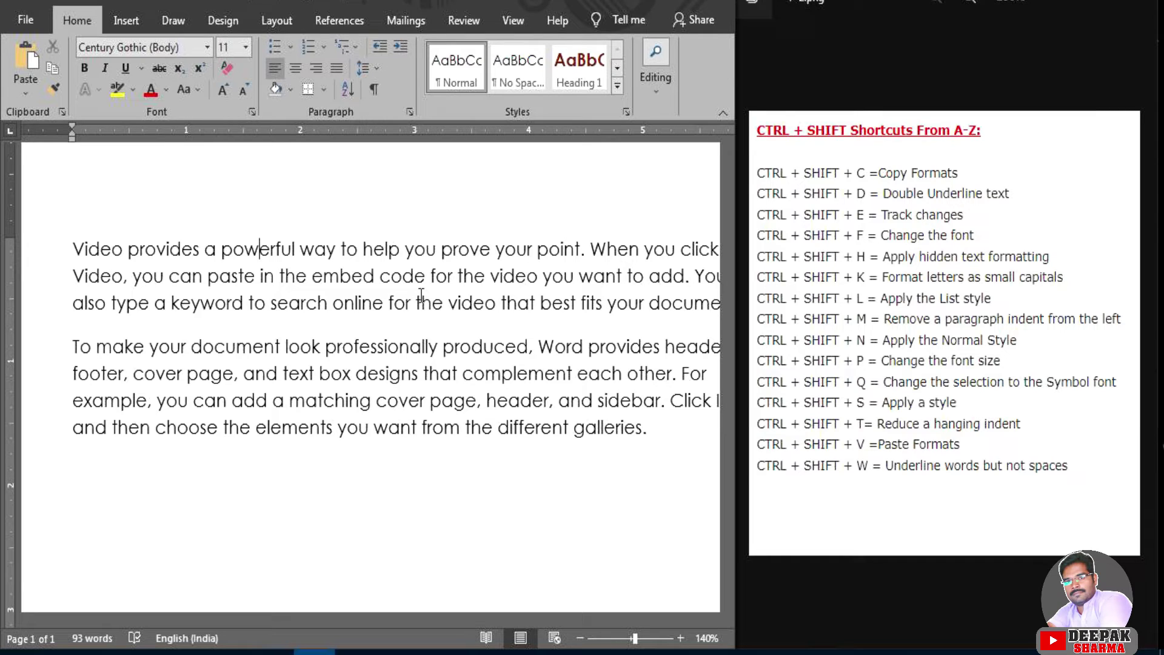
{"action": "key", "text": "ctrl+shift+k"}
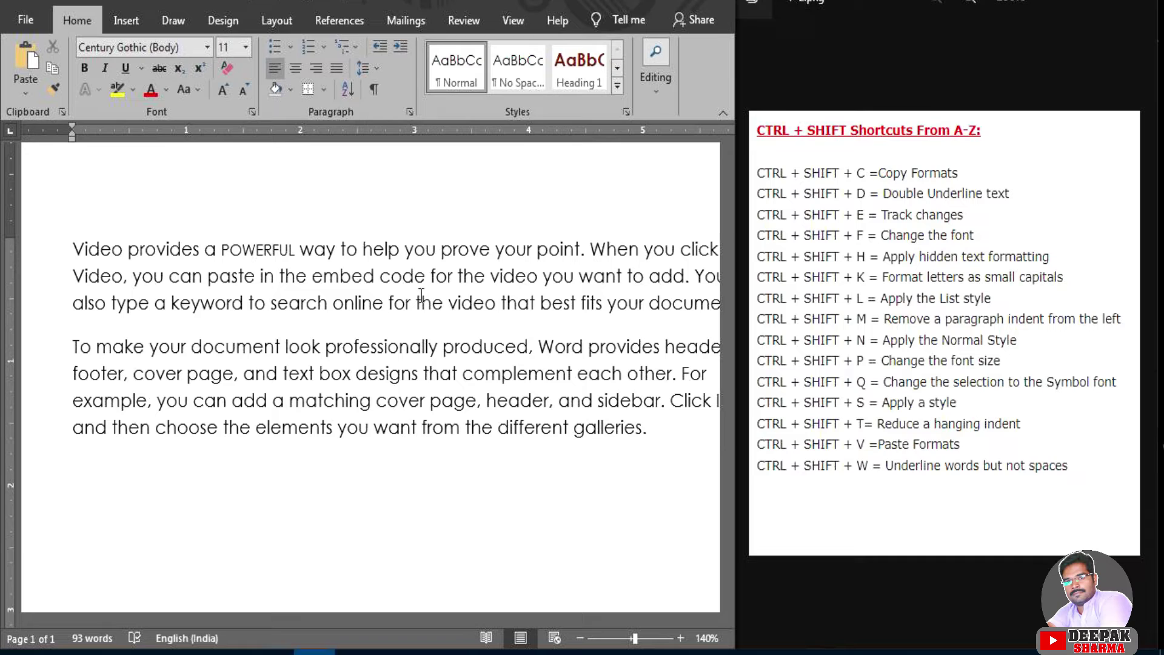
{"action": "key", "text": "ctrl+shift+k"}
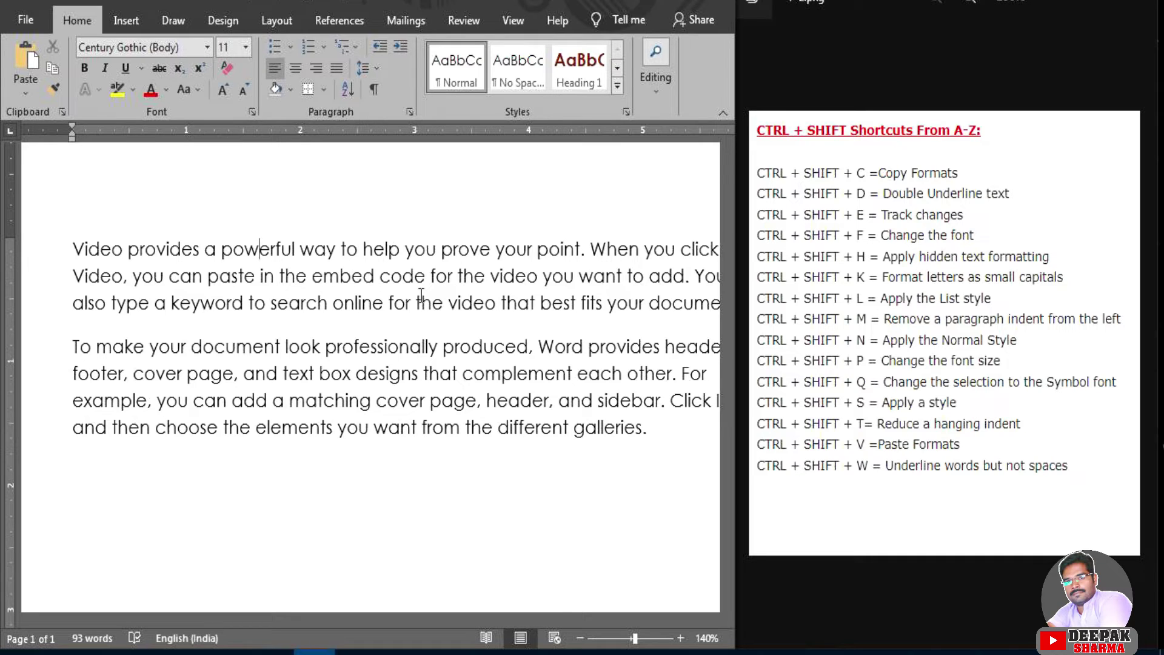
Add the lines MANGO, APPLE and ORANGE as separate paragraphs below the second paragraph
{"action": "left_click", "coordinate": [649, 427]}
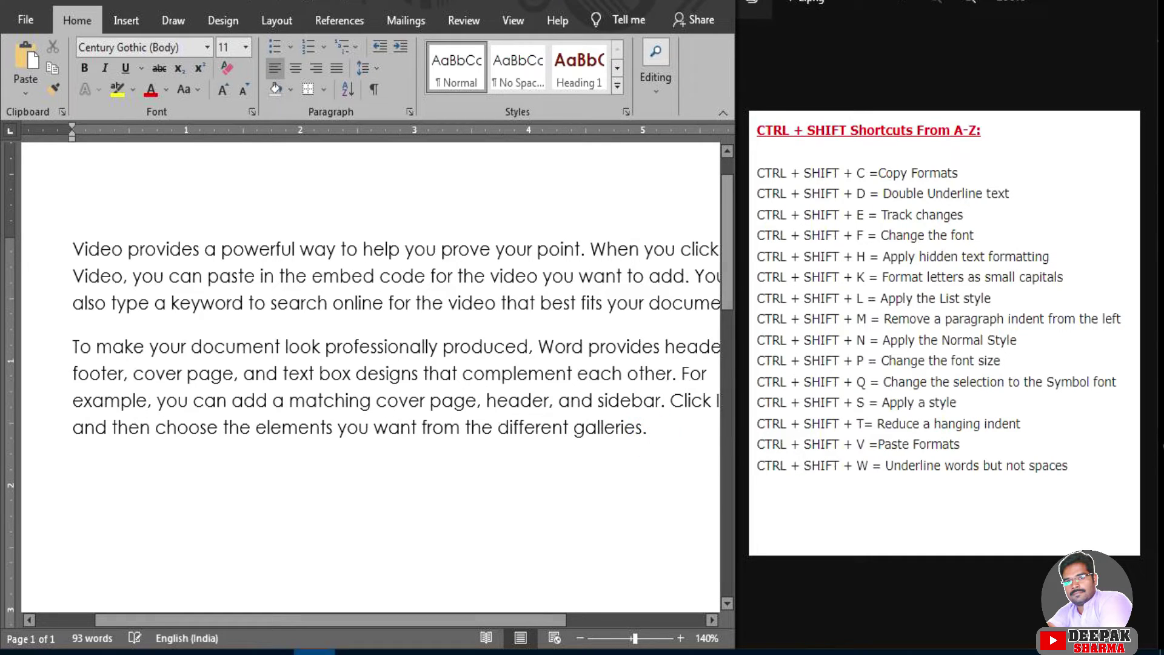
{"action": "key", "text": "Return"}
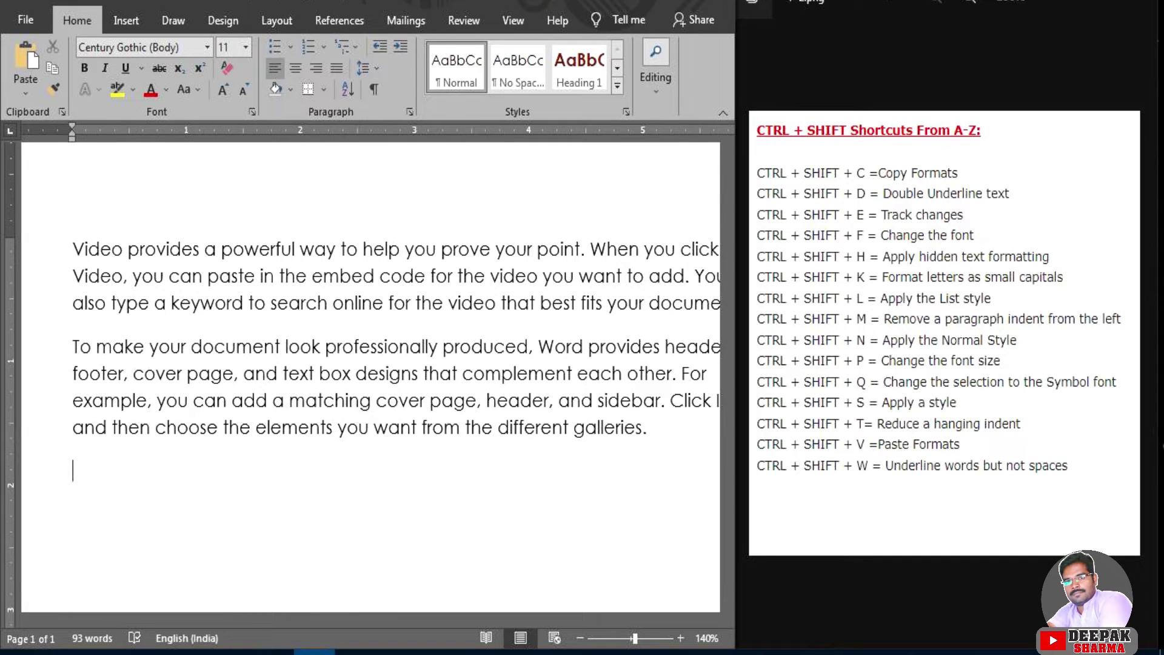
{"action": "type", "text": "MANGO"}
{"action": "key", "text": "Return"}
{"action": "type", "text": "APPLE"}
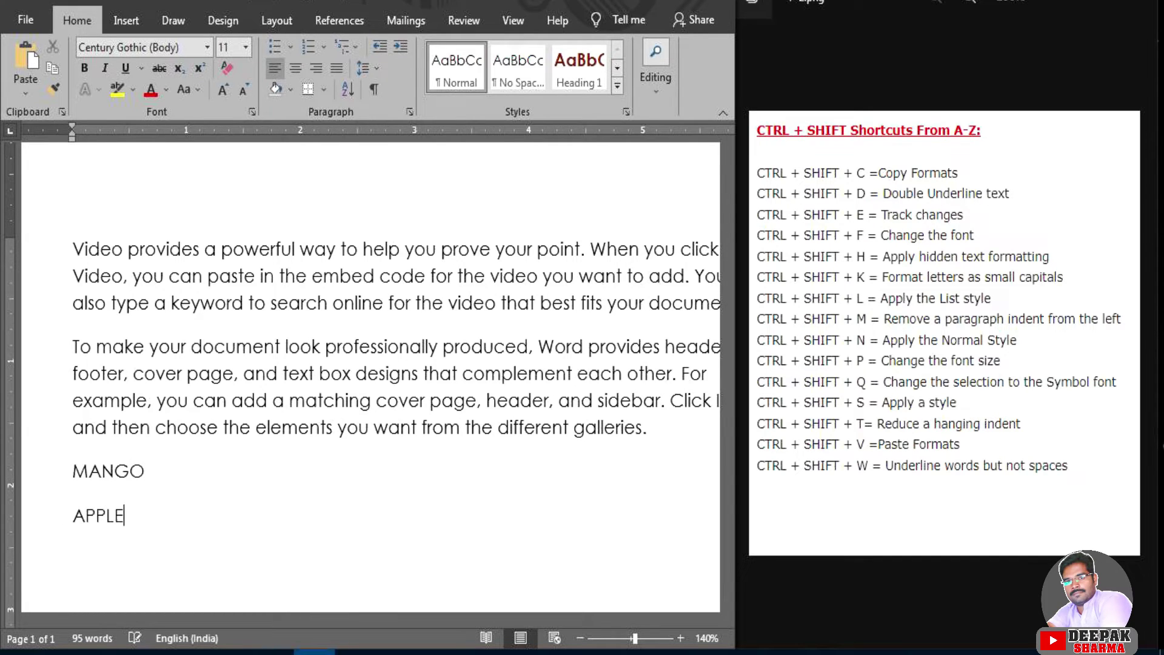
{"action": "key", "text": "Return"}
{"action": "type", "text": "ORANGE"}
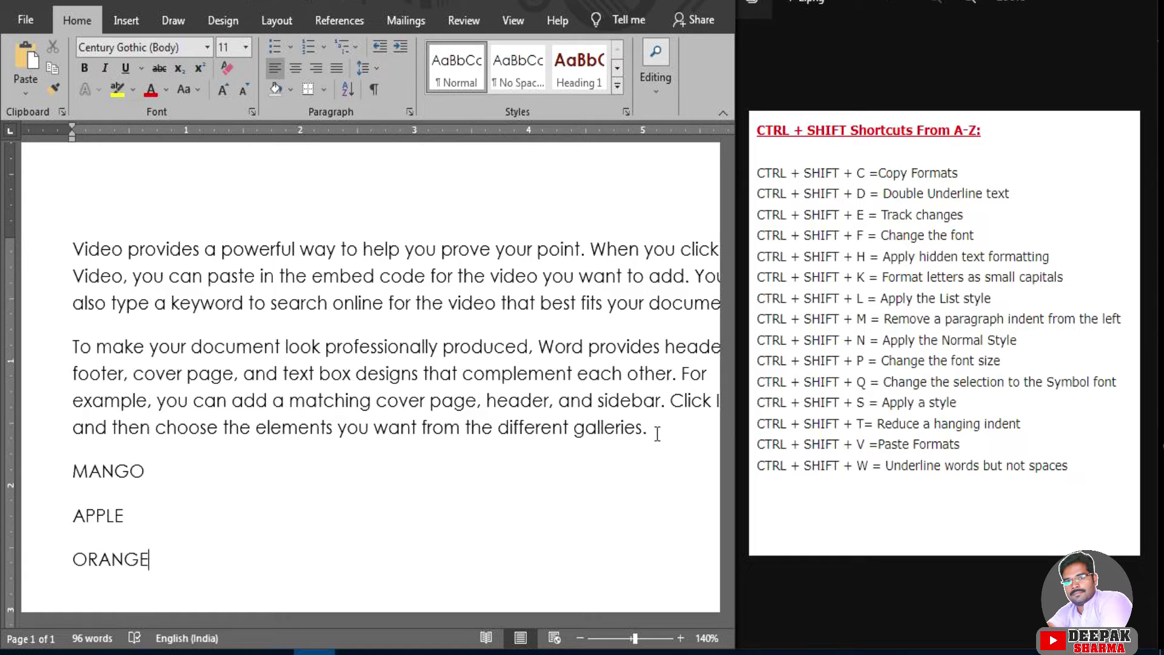
Apply the bulleted List style to the three fruit lines MANGO, APPLE and ORANGE
{"action": "key", "text": "shift+Left"}
{"action": "key", "text": "shift+Left"}
{"action": "key", "text": "shift+Left"}
{"action": "key", "text": "shift+Left"}
{"action": "key", "text": "shift+Left"}
{"action": "key", "text": "shift+Left"}
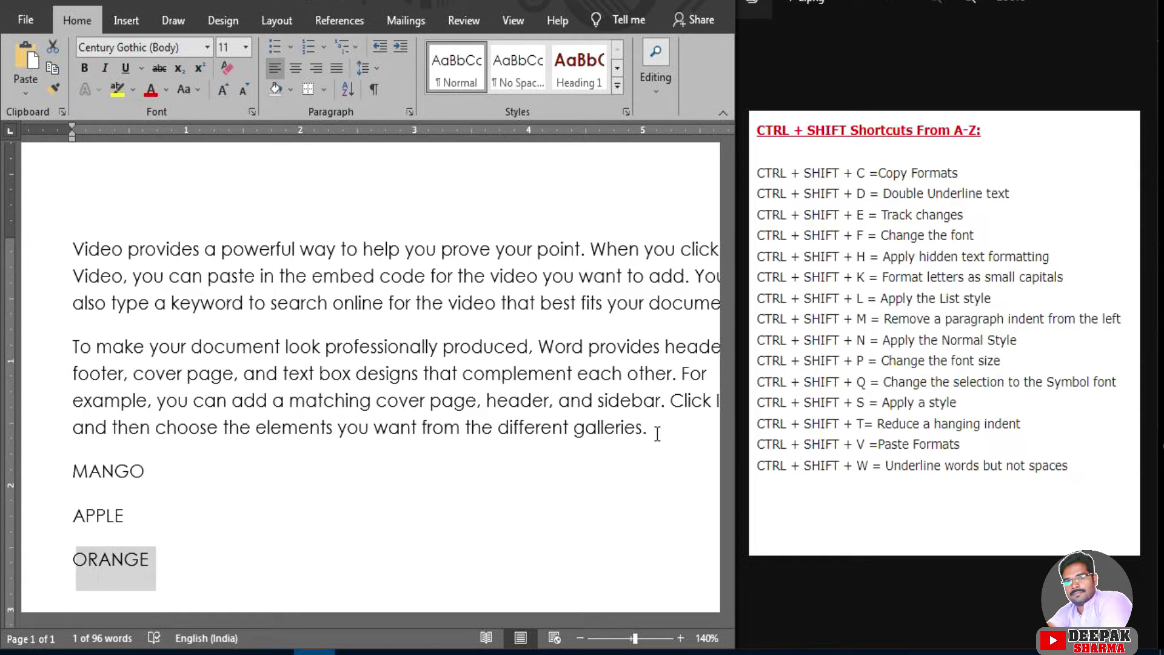
{"action": "key", "text": "shift+Up"}
{"action": "key", "text": "shift+Up"}
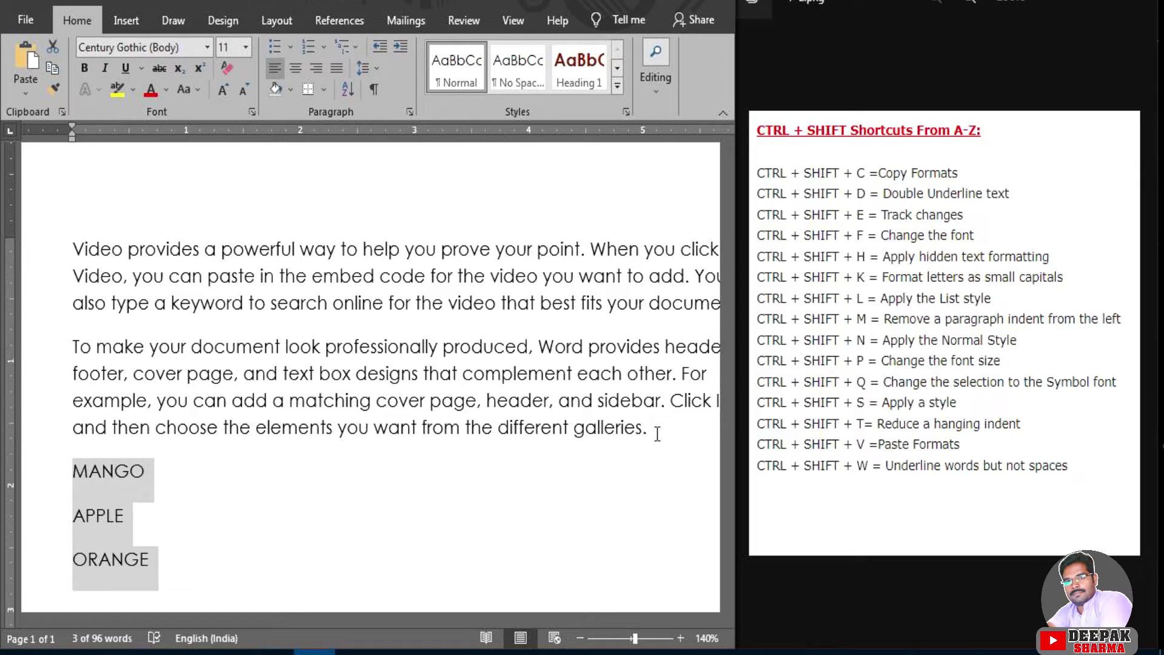
{"action": "key", "text": "ctrl+shift+l"}
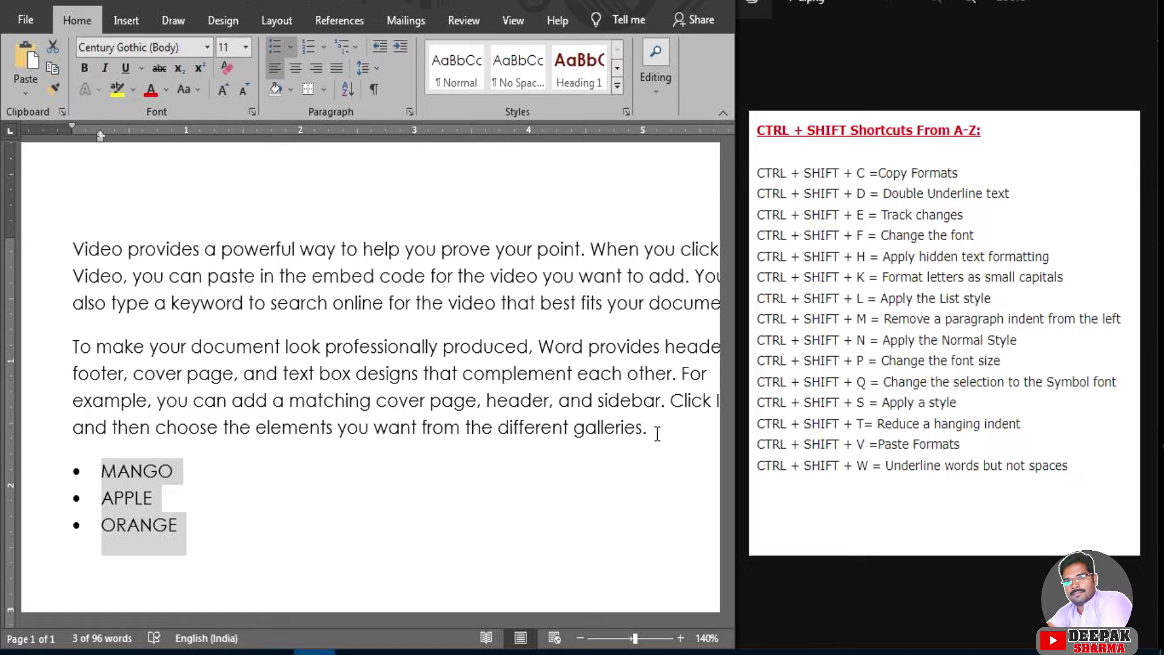
Reset the three selected fruit lines to the Normal style and delete them
{"action": "key", "text": "ctrl+shift+n"}
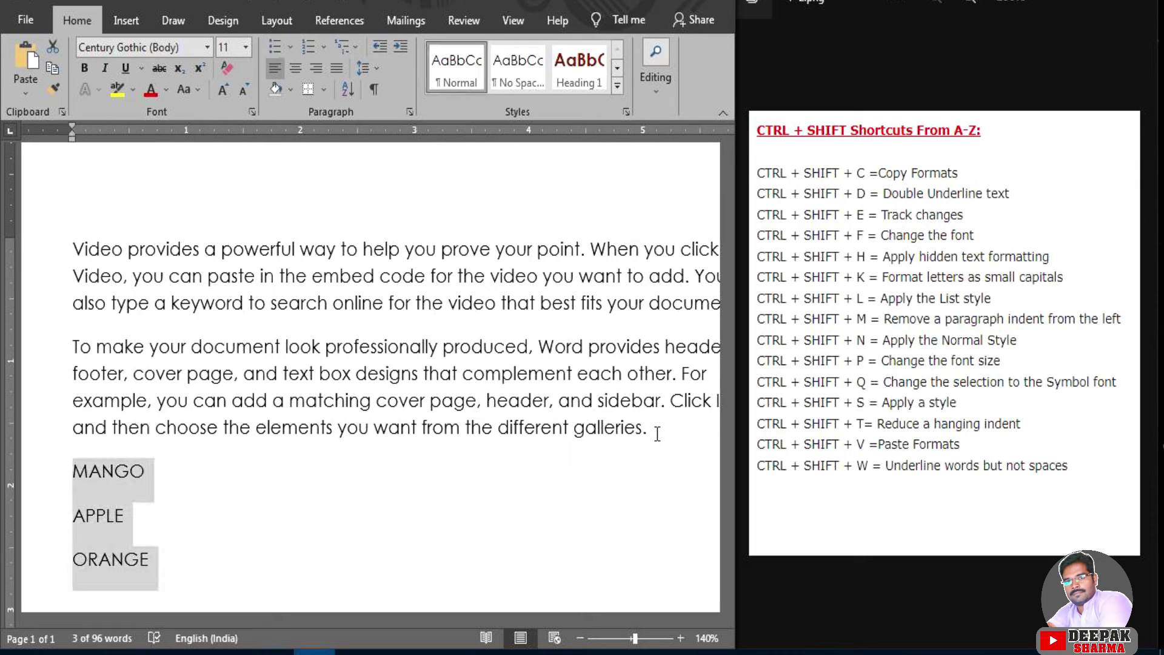
{"action": "key", "text": "Delete"}
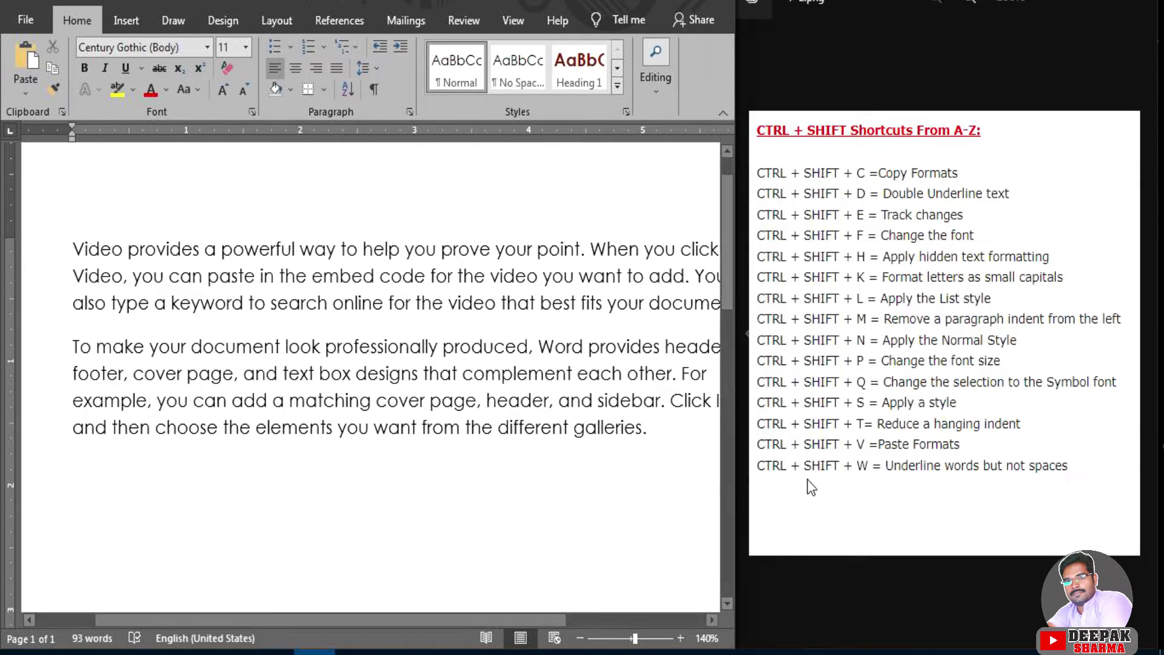
Increase the second paragraph's left indent in six steps to 3 inches
{"action": "scroll", "coordinate": [597, 386], "scroll_direction": "down", "scroll_amount": 2}
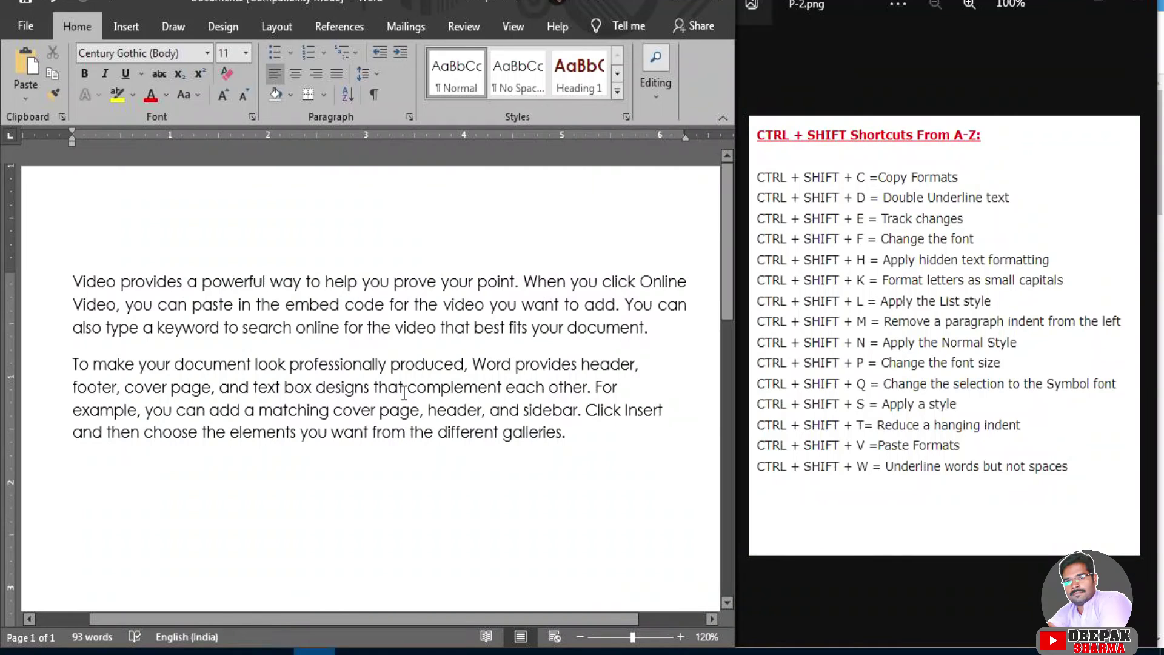
{"action": "left_click", "coordinate": [403, 388]}
{"action": "key", "text": "ctrl+m"}
{"action": "key", "text": "ctrl+m"}
{"action": "key", "text": "ctrl+m"}
{"action": "key", "text": "ctrl+m"}
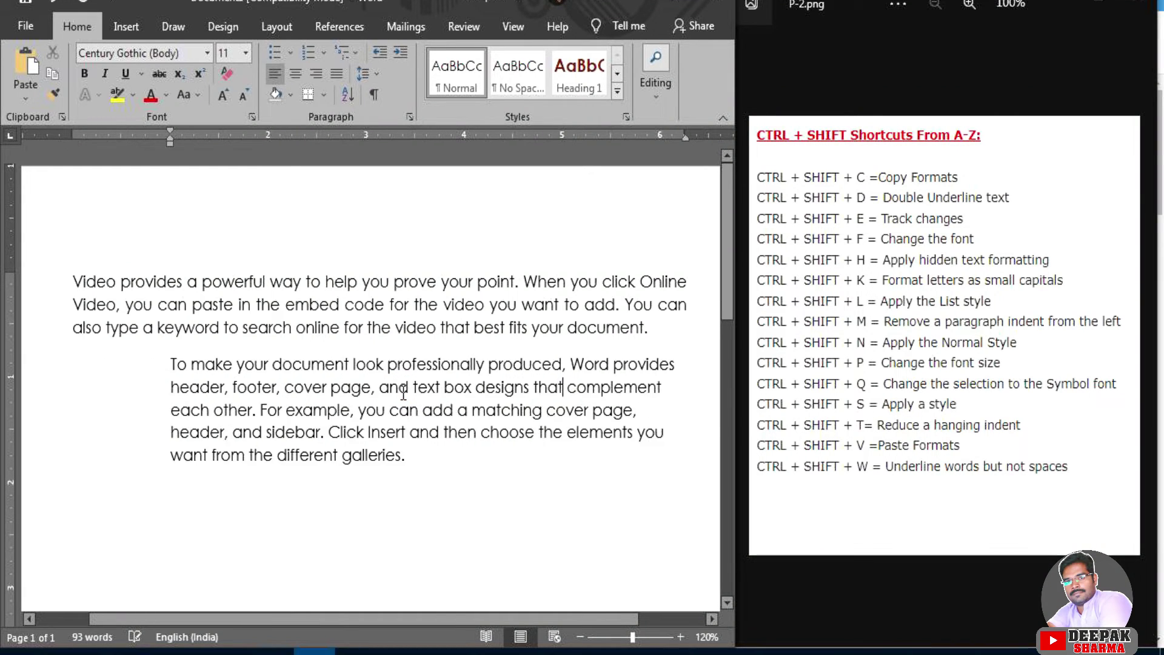
{"action": "key", "text": "ctrl+m"}
{"action": "key", "text": "ctrl+m"}
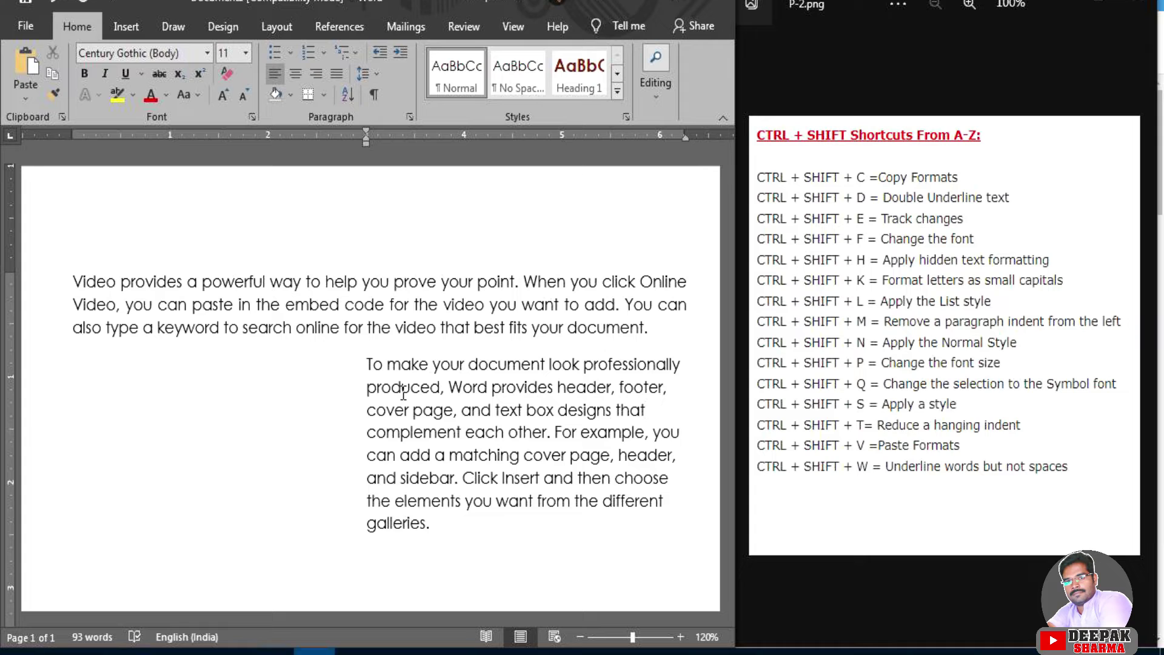
Reduce the second paragraph's left indent step by step back to the margin
{"action": "key", "text": "ctrl+shift+m"}
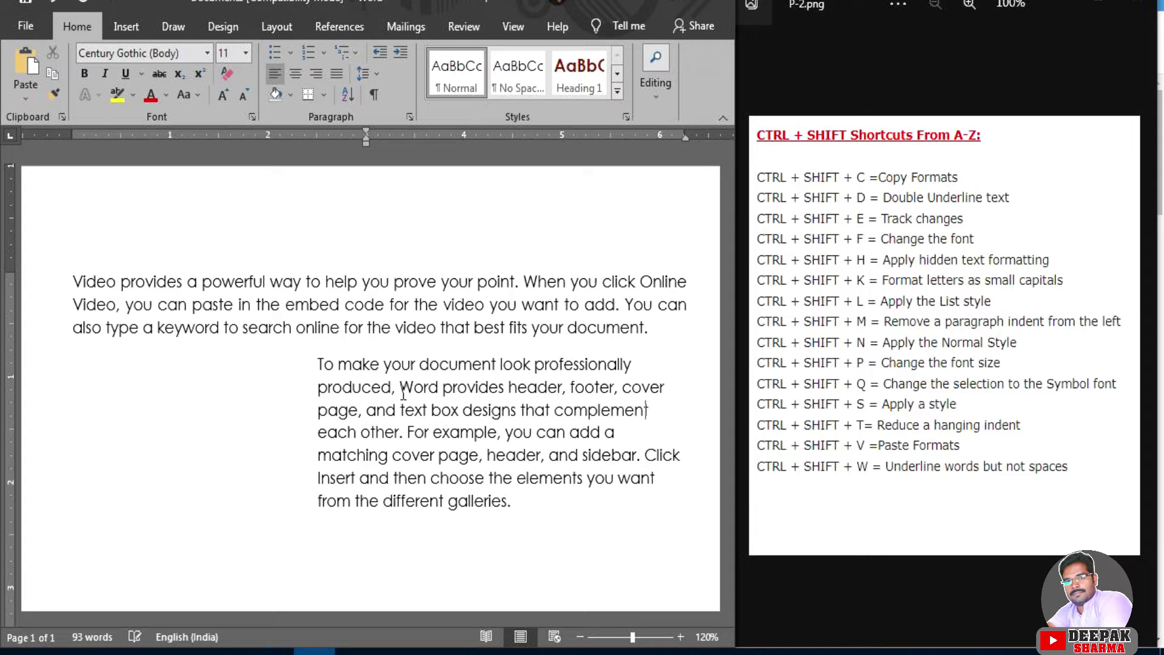
{"action": "key", "text": "ctrl+shift+m"}
{"action": "key", "text": "ctrl+shift+m"}
{"action": "key", "text": "ctrl+shift+m"}
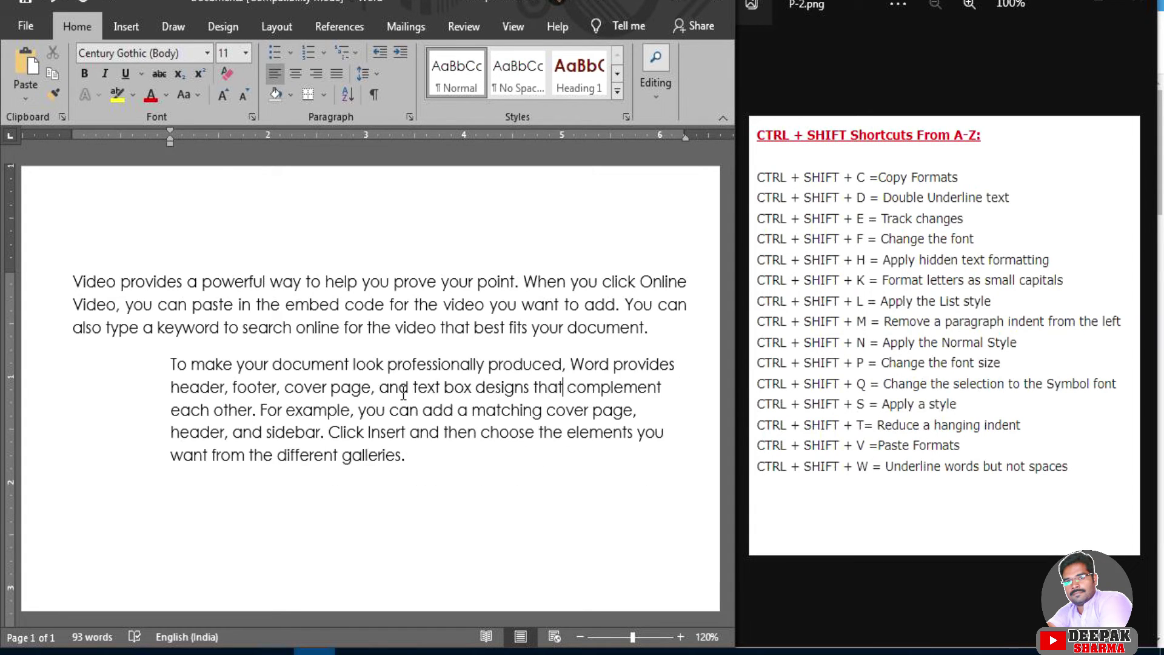
{"action": "key", "text": "ctrl+shift+m"}
{"action": "key", "text": "ctrl+shift+m"}
Increase the second paragraph's left indent in seven steps to 3.5 inches
{"action": "key", "text": "ctrl+m"}
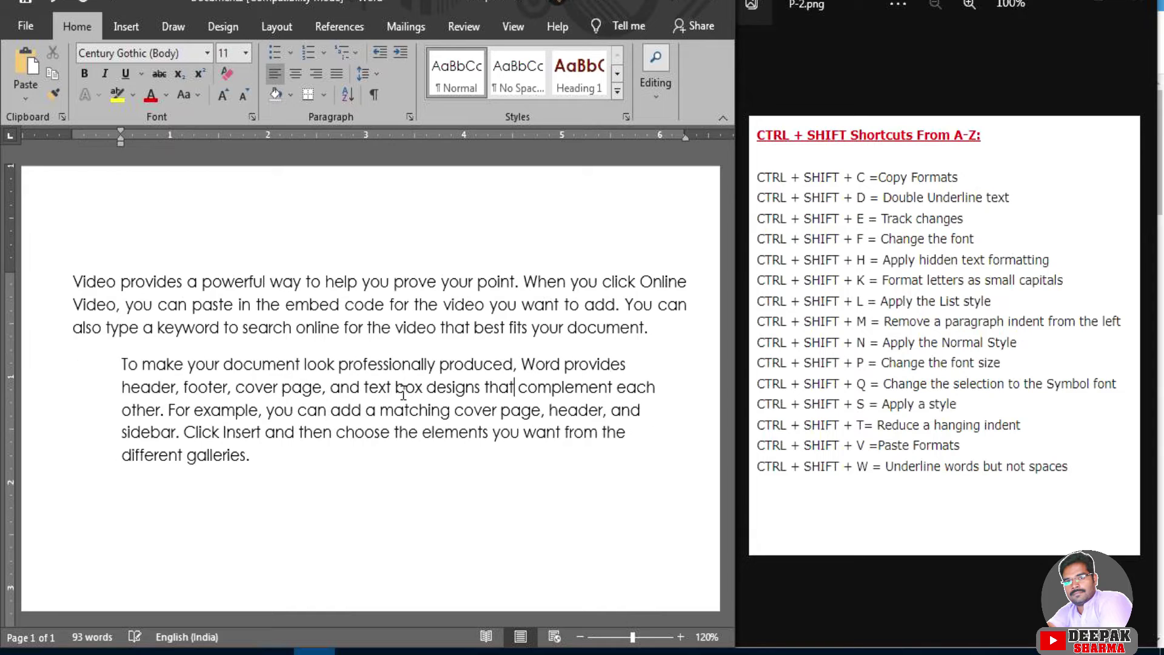
{"action": "key", "text": "ctrl+m"}
{"action": "key", "text": "ctrl+m"}
{"action": "key", "text": "ctrl+m"}
{"action": "key", "text": "ctrl+m"}
{"action": "key", "text": "ctrl+m"}
{"action": "key", "text": "ctrl+m"}
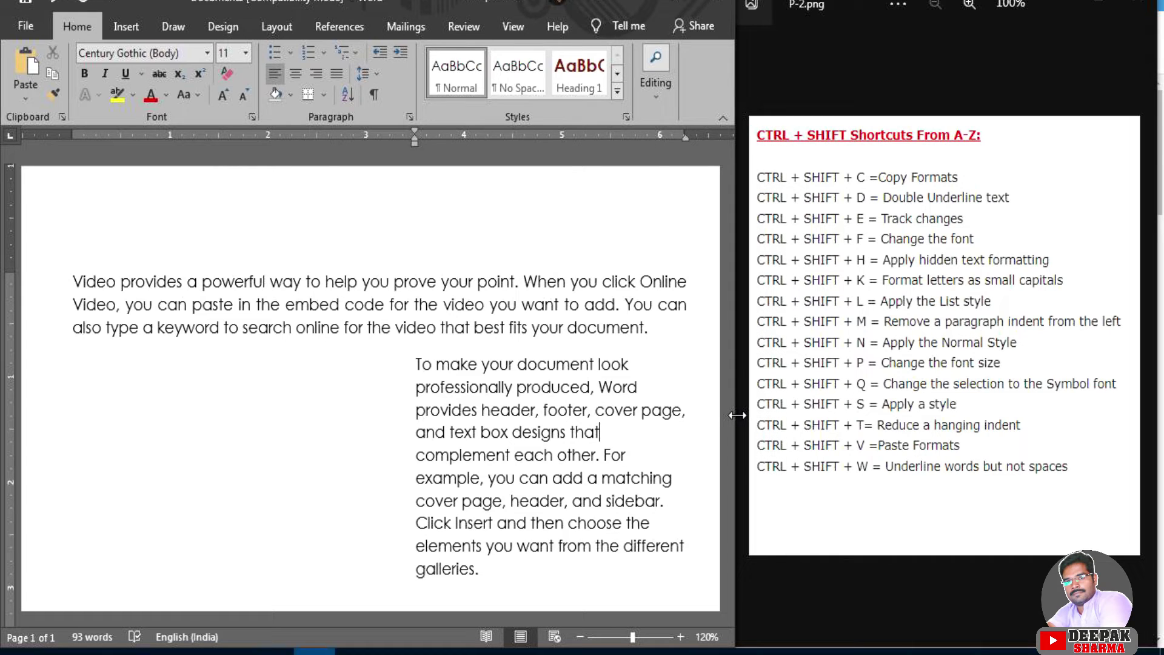
Remove the second paragraph's left indent and close the Font dialog without changing the font size
{"action": "key", "text": "ctrl+shift+m"}
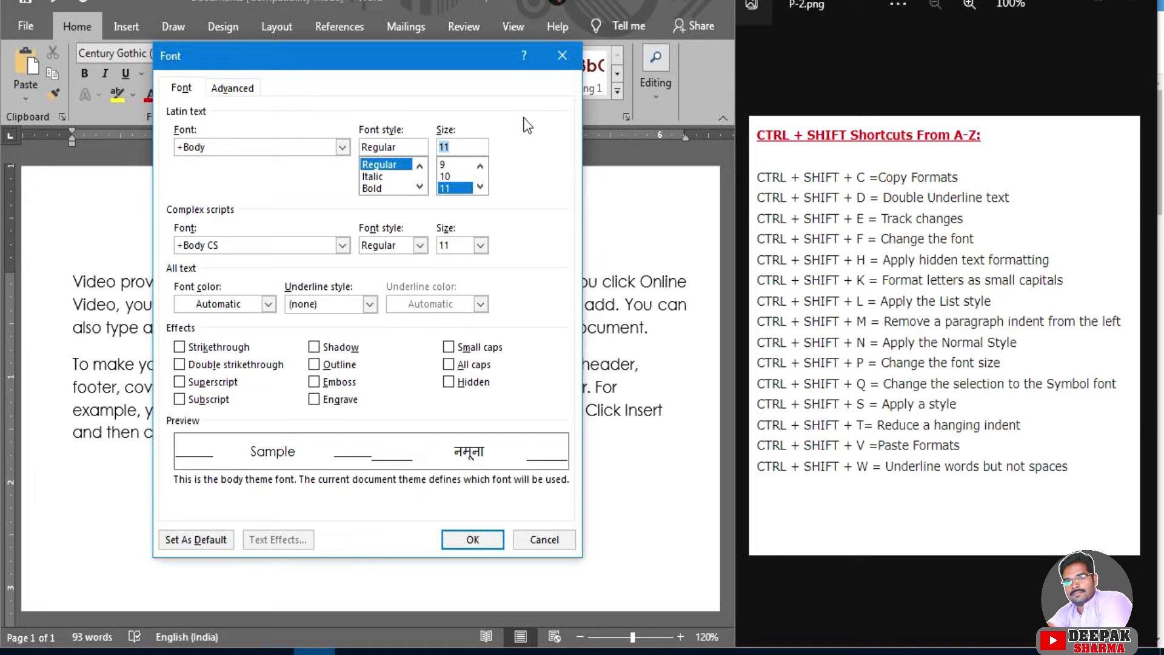
{"action": "left_click", "coordinate": [562, 55]}
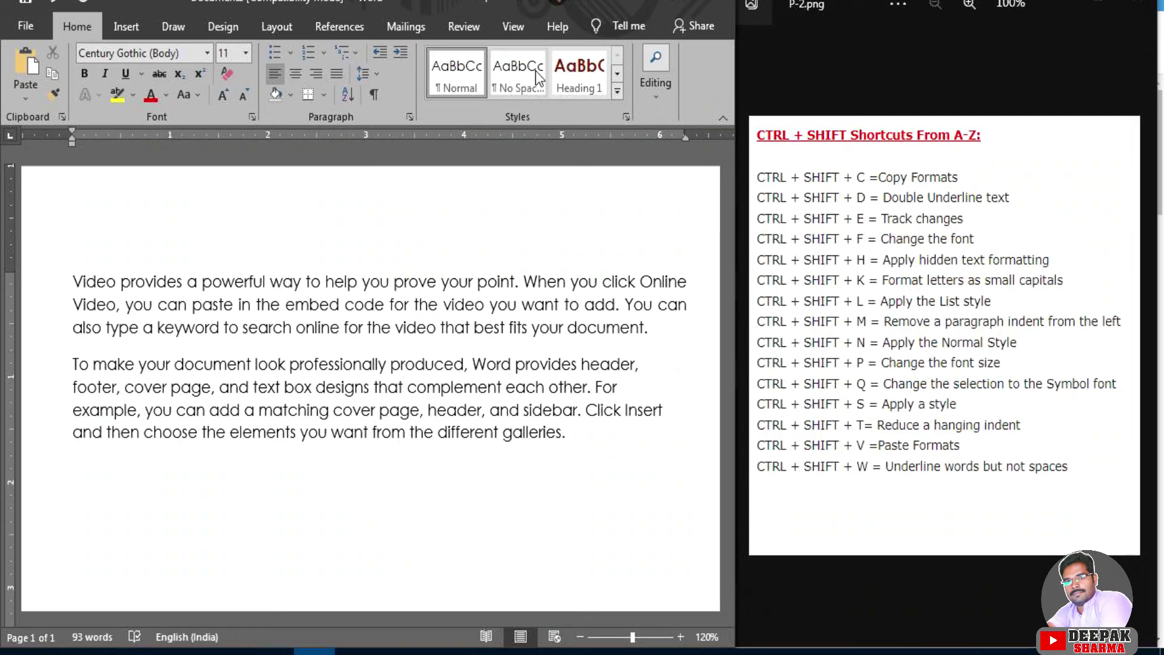
Choose the Subtle Emphasis style for the text at "code" in the first paragraph through Apply Styles, and close Apply Styles
{"action": "left_click", "coordinate": [382, 305]}
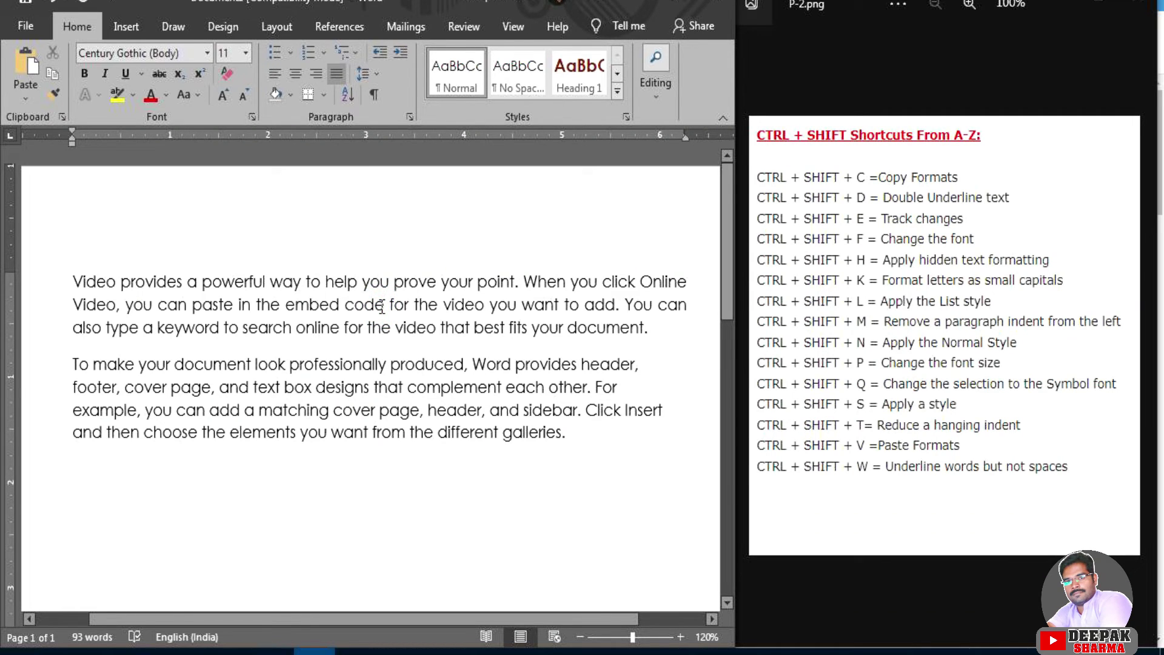
{"action": "key", "text": "ctrl+shift+s"}
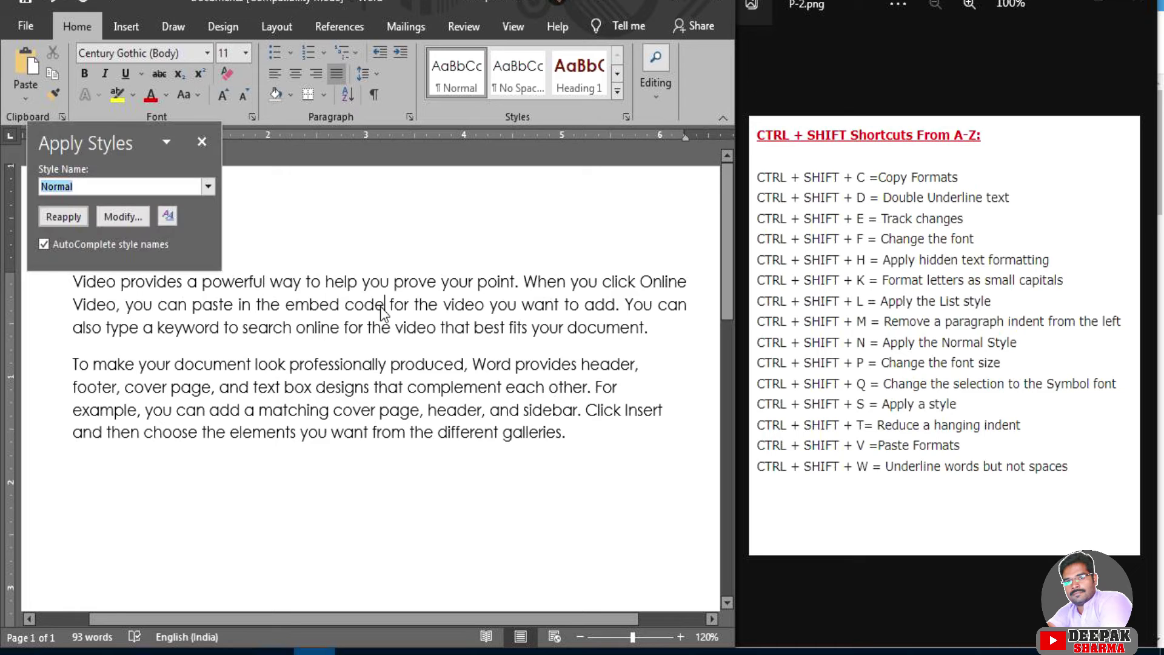
{"action": "key", "text": "alt+Down"}
{"action": "key", "text": "Down"}
{"action": "key", "text": "Down"}
{"action": "key", "text": "Down"}
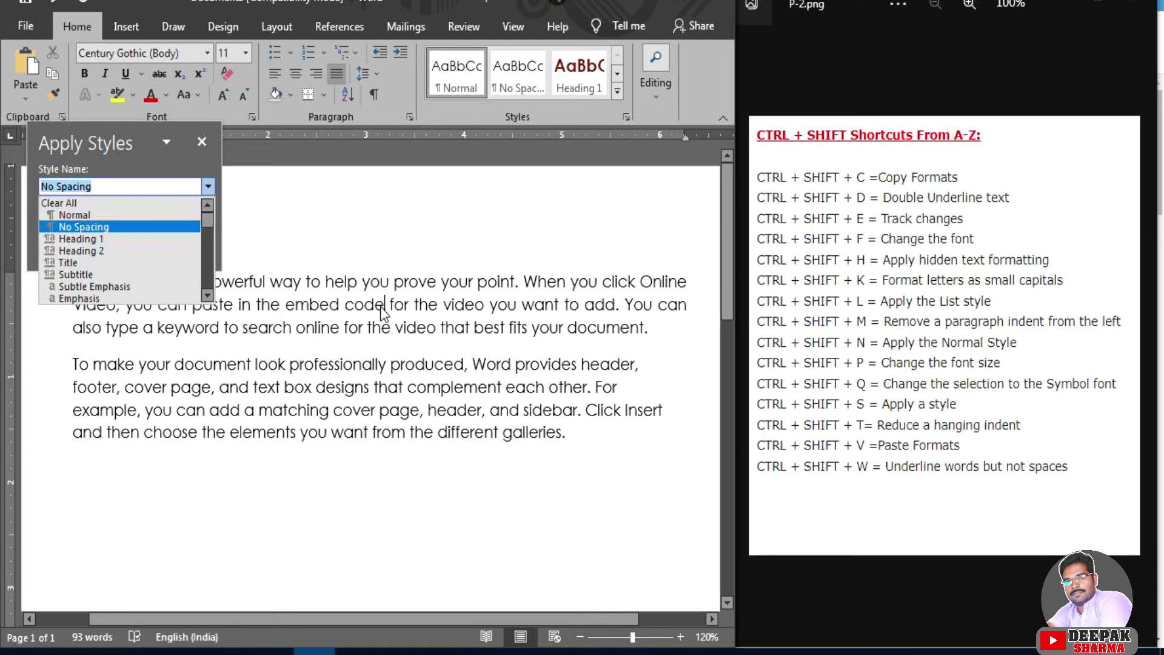
{"action": "key", "text": "Down"}
{"action": "key", "text": "Down"}
{"action": "key", "text": "Down"}
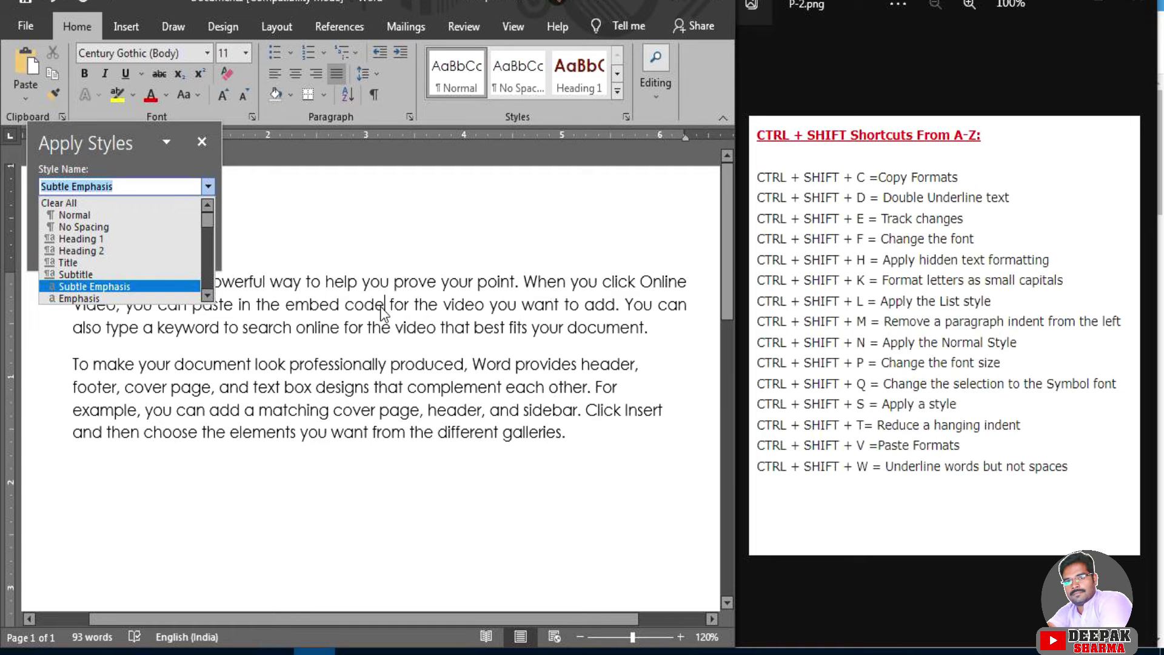
{"action": "key", "text": "Return"}
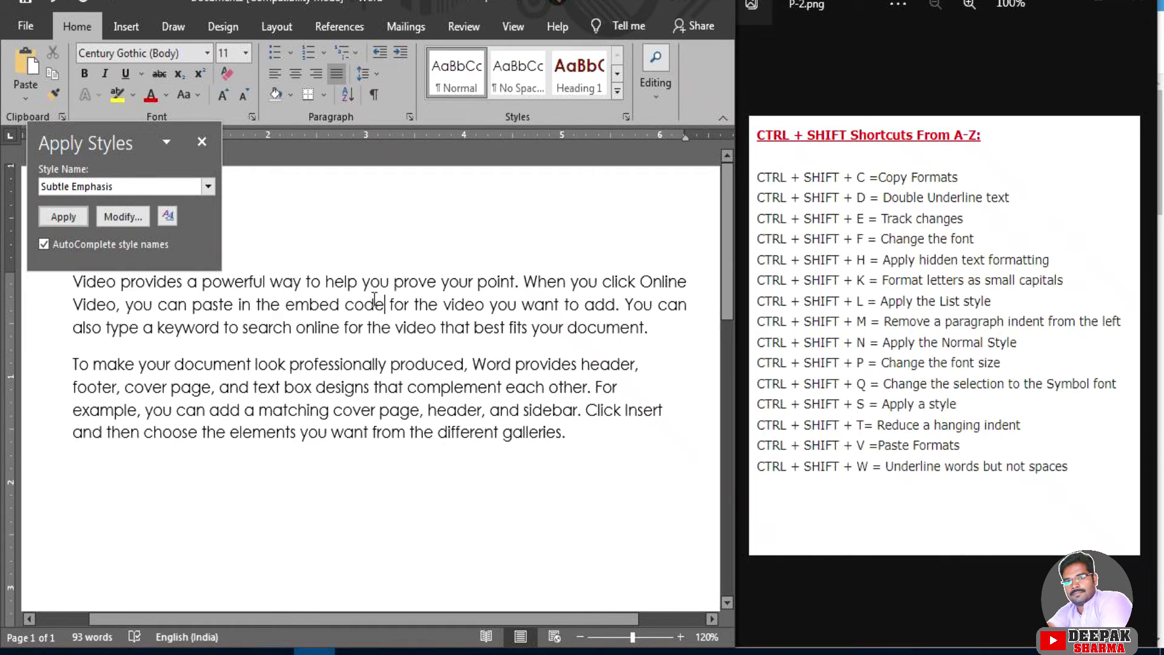
{"action": "left_click", "coordinate": [202, 142]}
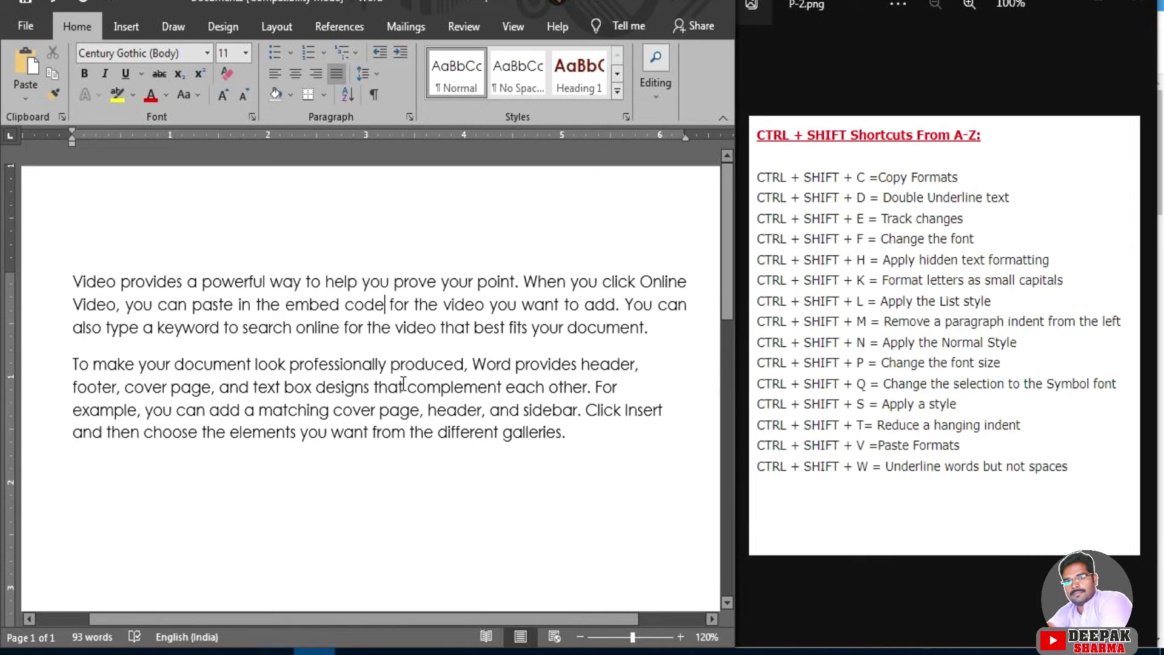
Give the first paragraph a hanging indent of 2.5 inches in five steps
{"action": "key", "text": "ctrl+t"}
{"action": "key", "text": "ctrl+t"}
{"action": "key", "text": "ctrl+t"}
{"action": "key", "text": "ctrl+t"}
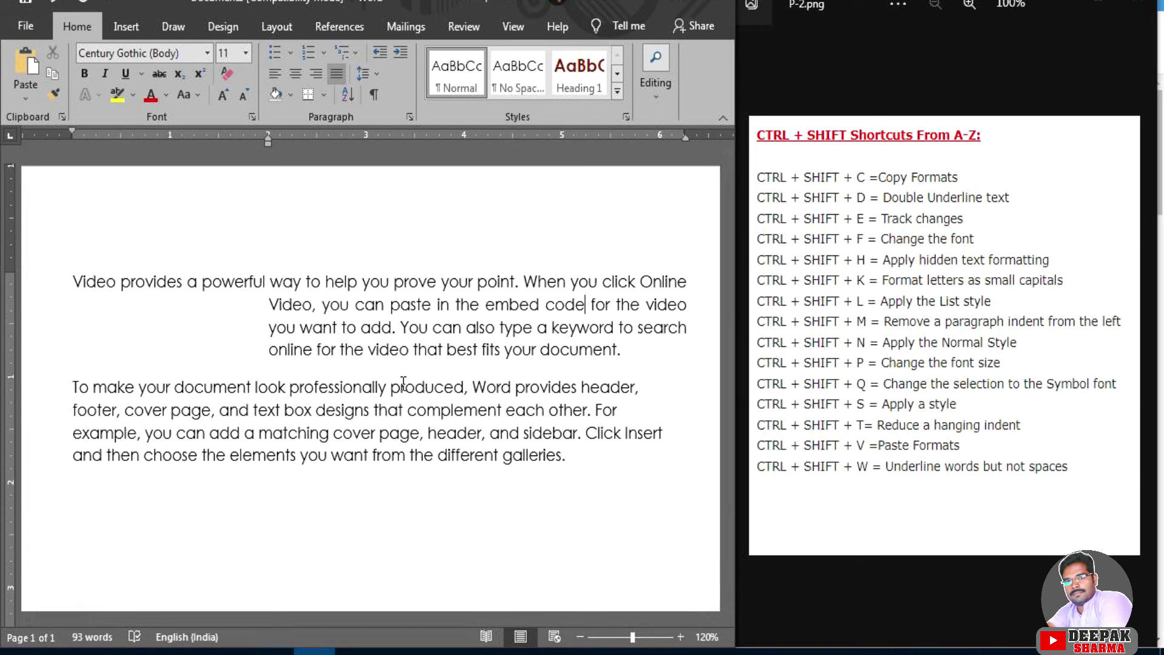
{"action": "key", "text": "ctrl+t"}
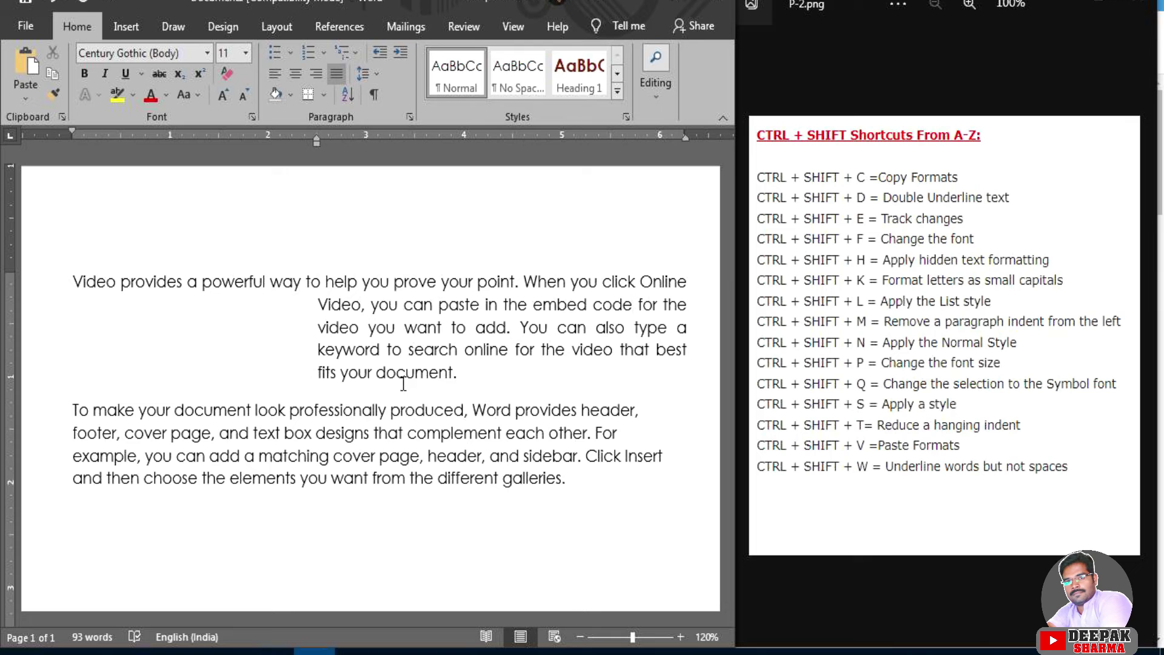
Reduce the first paragraph's hanging indent in five steps until it is back at the margin
{"action": "key", "text": "ctrl+shift+t"}
{"action": "key", "text": "ctrl+shift+t"}
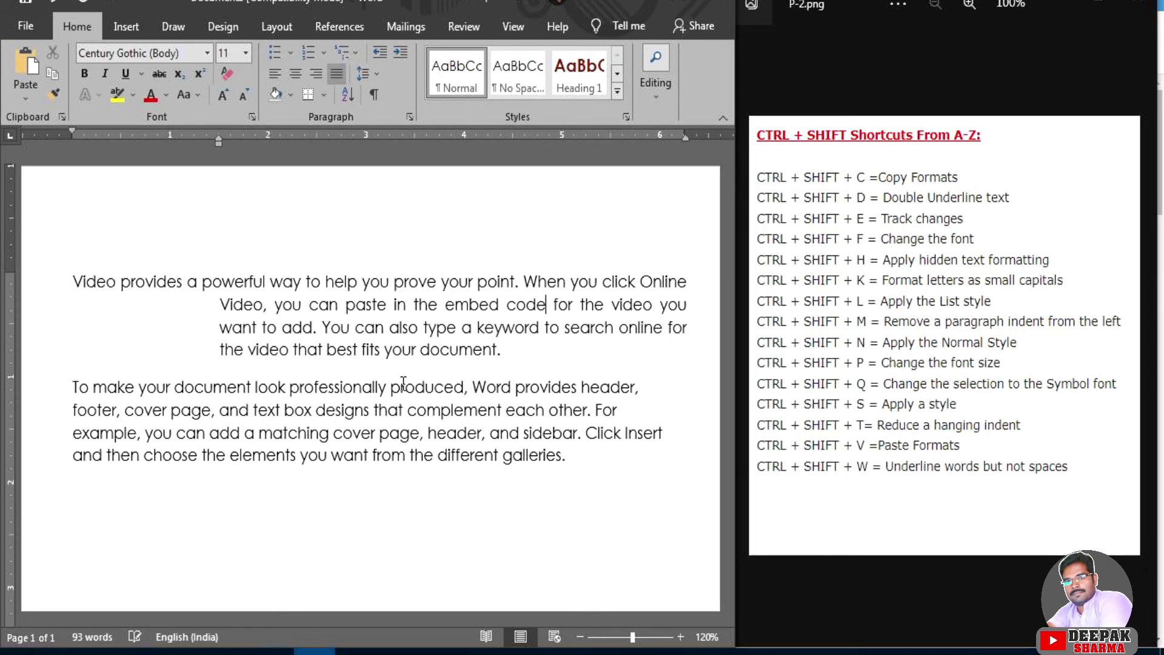
{"action": "key", "text": "ctrl+shift+t"}
{"action": "key", "text": "ctrl+shift+t"}
{"action": "key", "text": "ctrl+shift+t"}
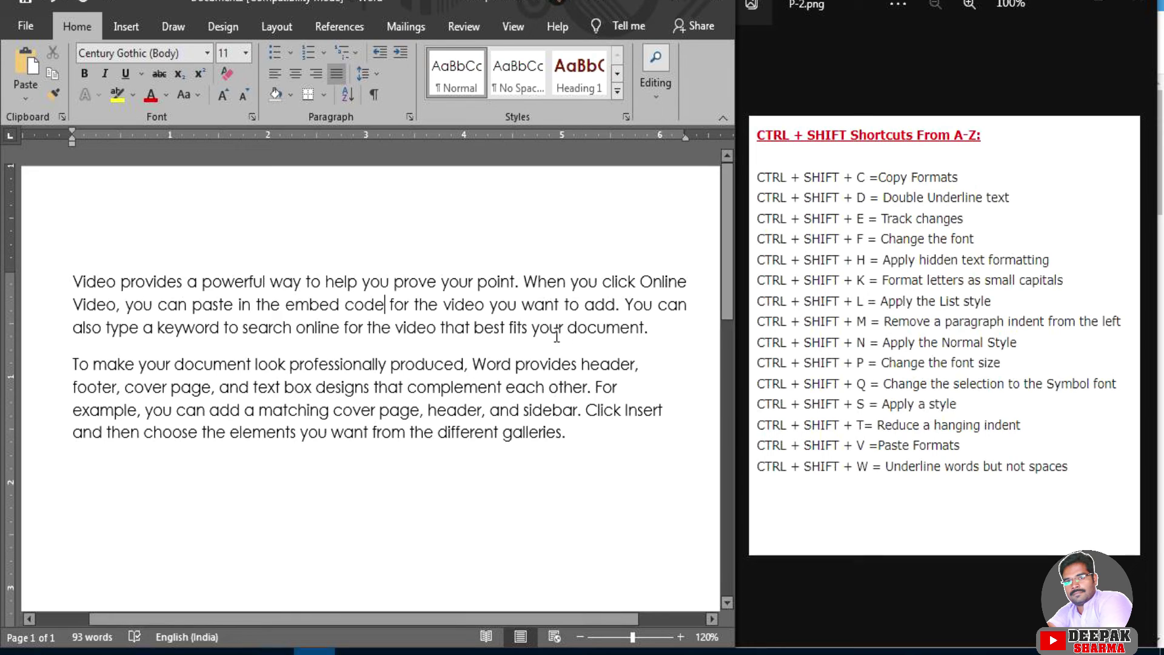
Select the whole first paragraph, underline its words but not the spaces, and undo that underline
{"action": "left_click_drag", "start_coordinate": [648, 328], "coordinate": [102, 282]}
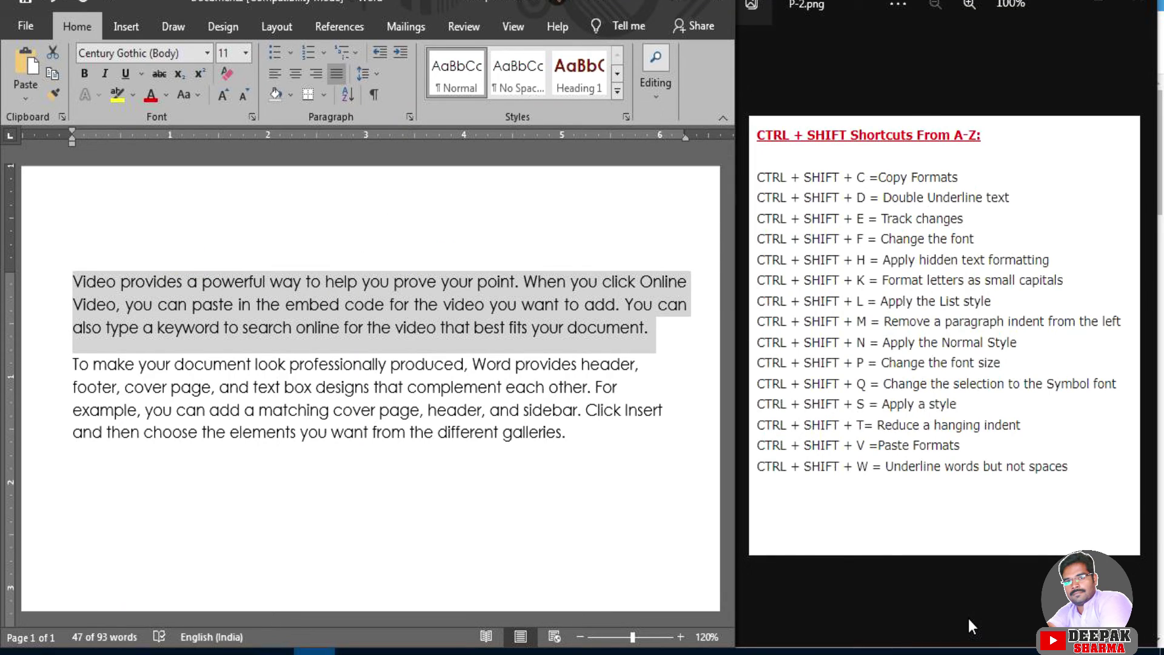
{"action": "key", "text": "ctrl+shift+w"}
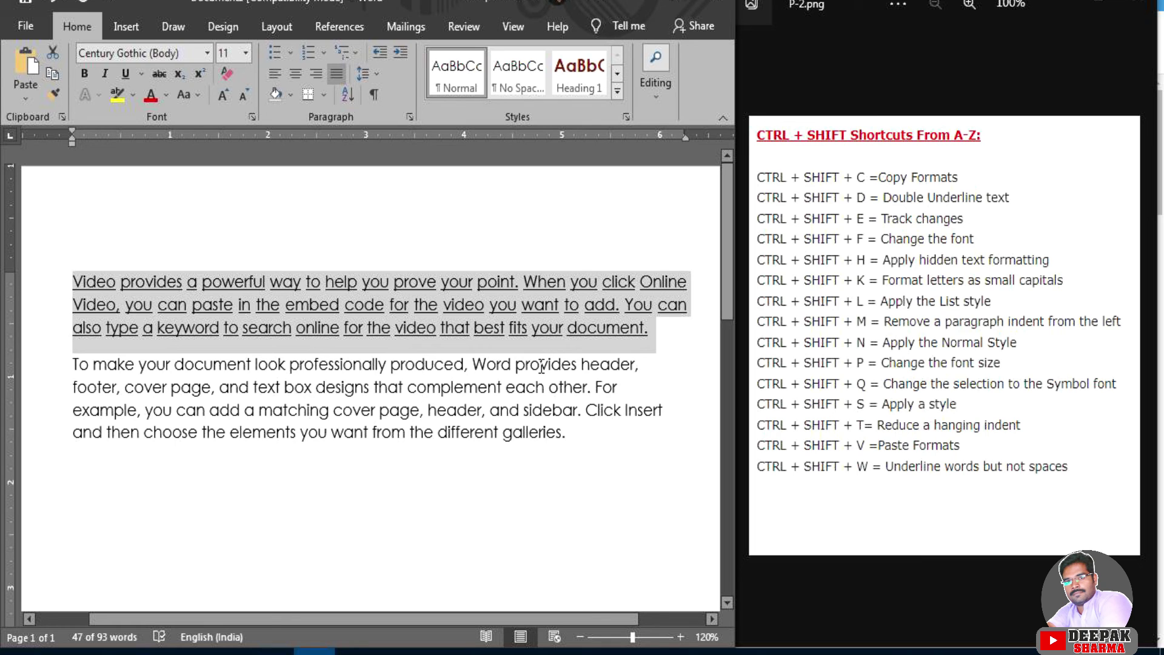
{"action": "key", "text": "ctrl+z"}
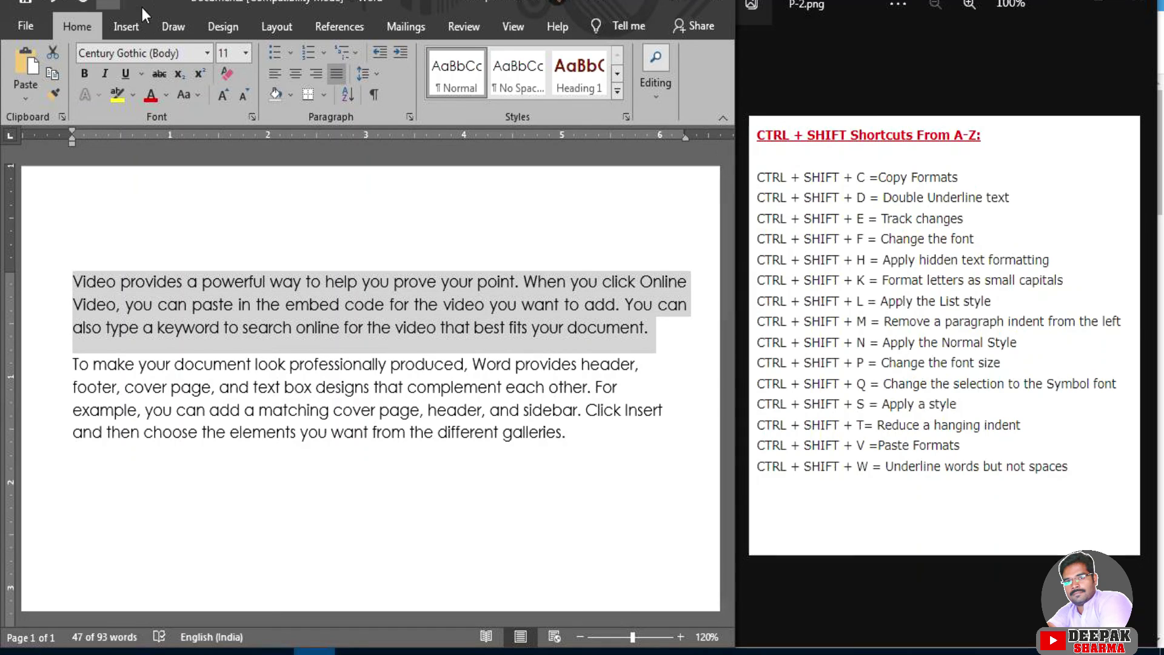
Try a continuous underline on the first paragraph, undo it, and underline only the words without the spaces
{"action": "left_click", "coordinate": [126, 74]}
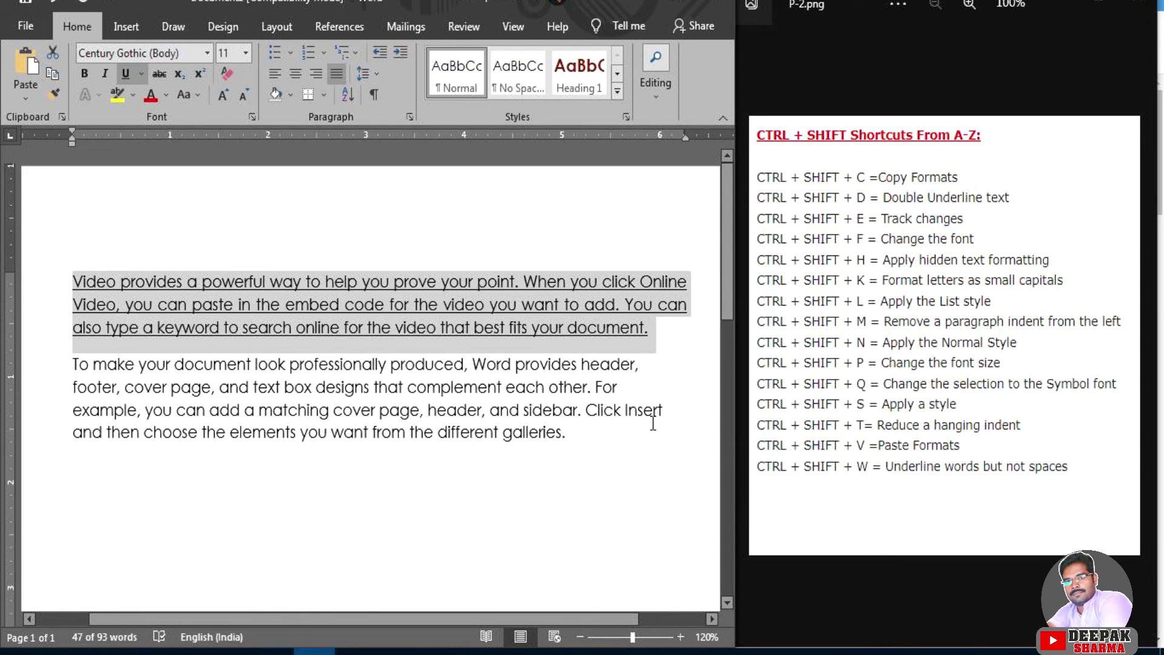
{"action": "key", "text": "ctrl+z"}
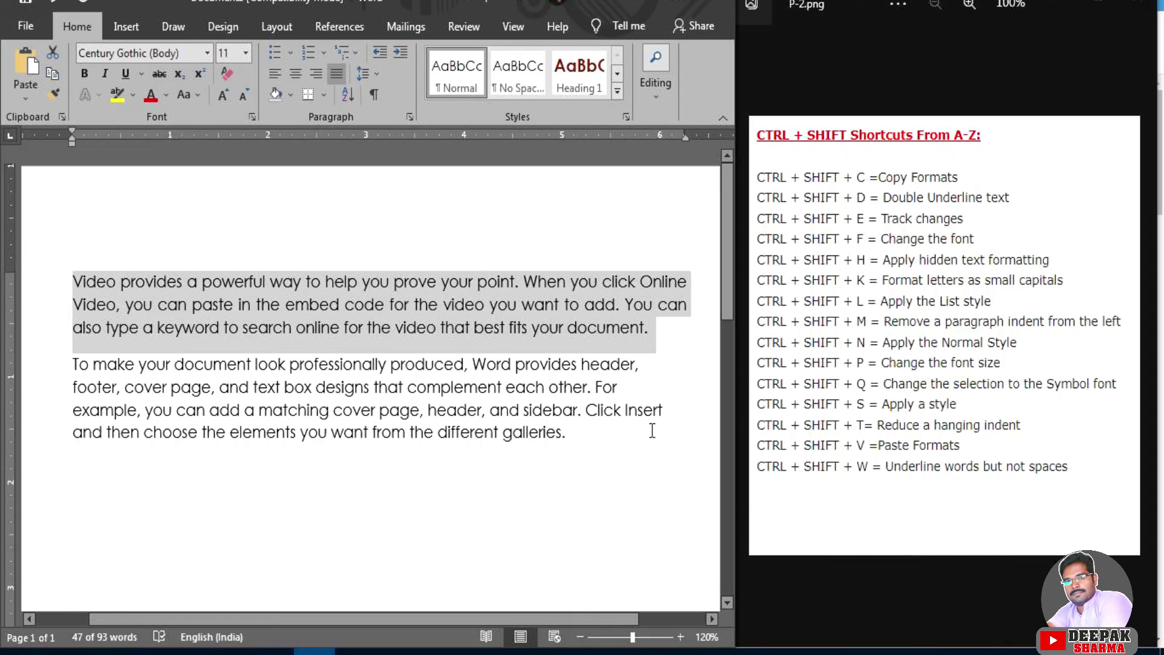
{"action": "key", "text": "ctrl+shift+w"}
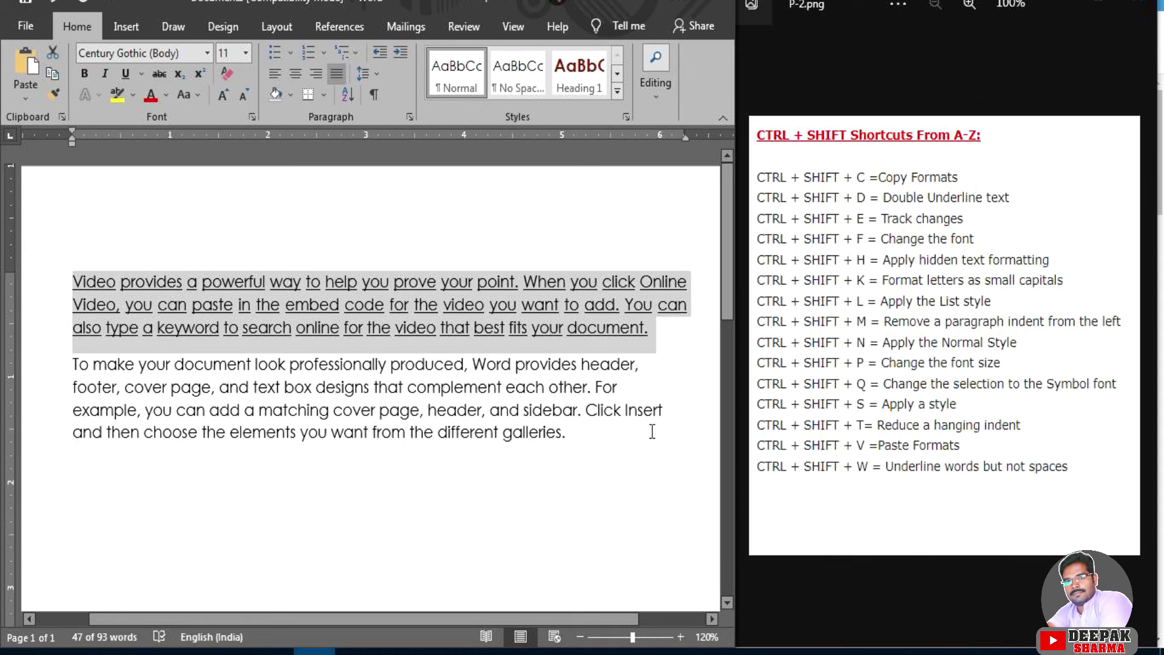